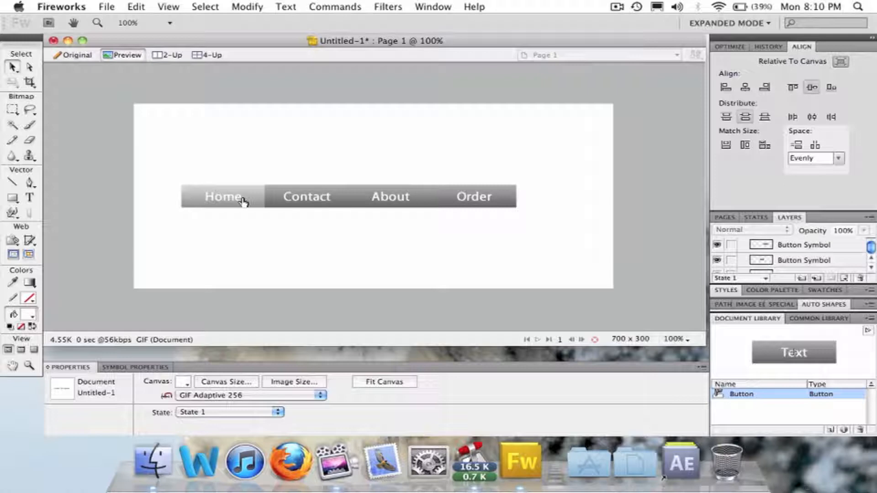
Try out the Home button of the finished navigation bar in the preview
click(225, 199)
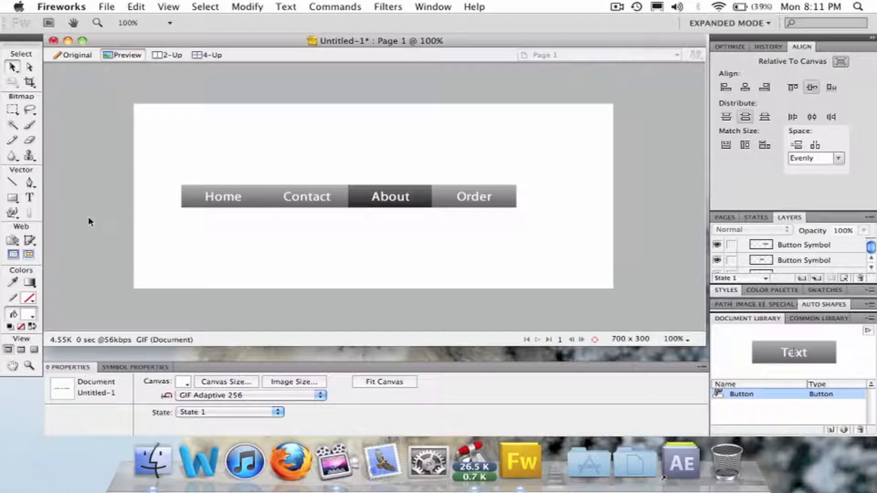
Create a new white document 700 pixels wide and 300 pixels high
key(super+n)
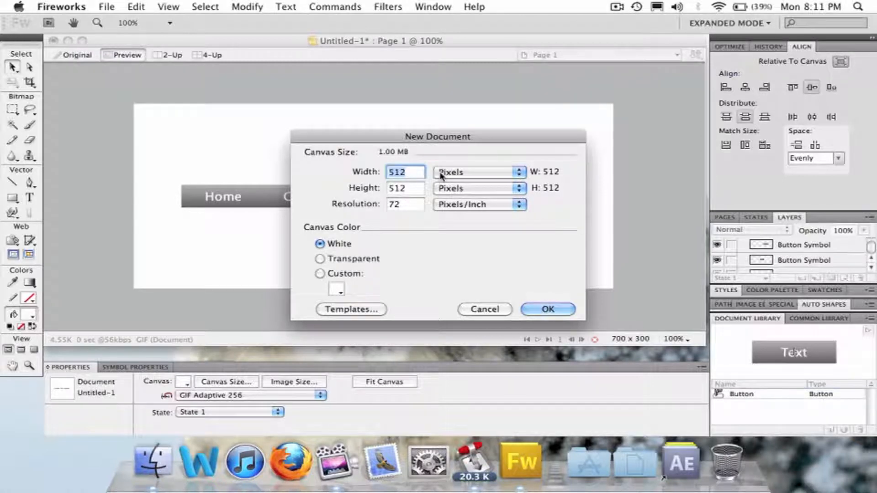
text(700)
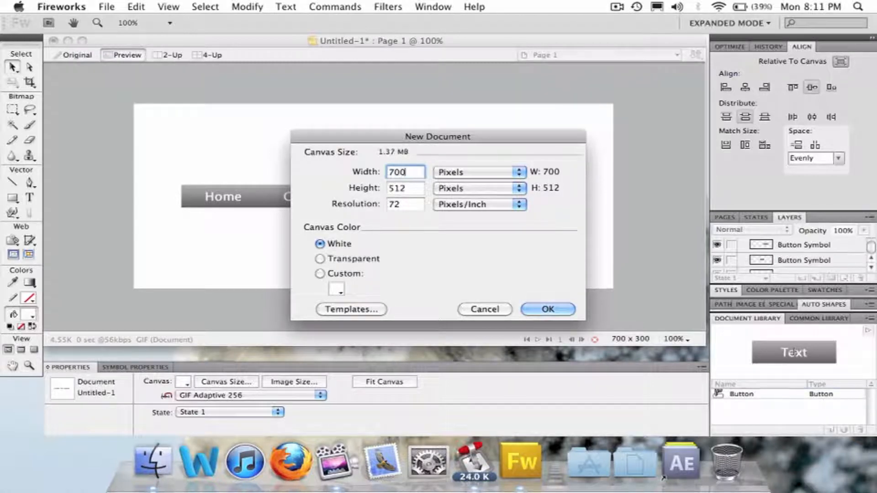
key(Tab)
text(300)
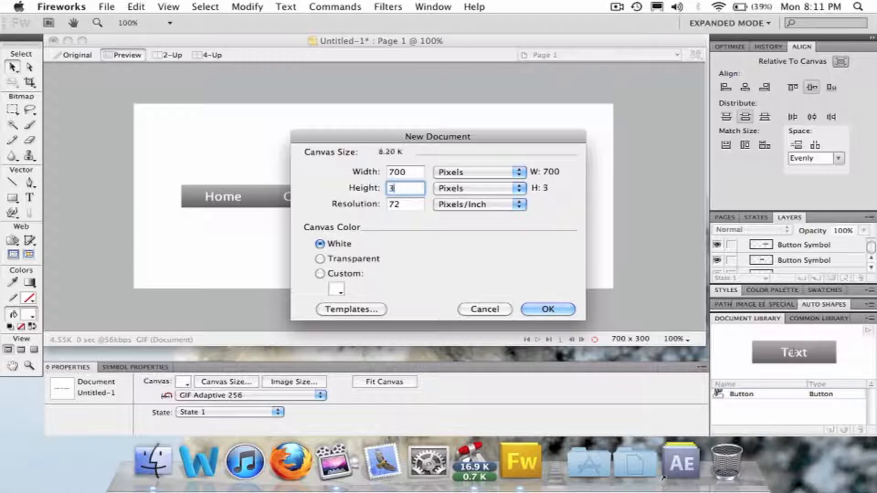
click(537, 311)
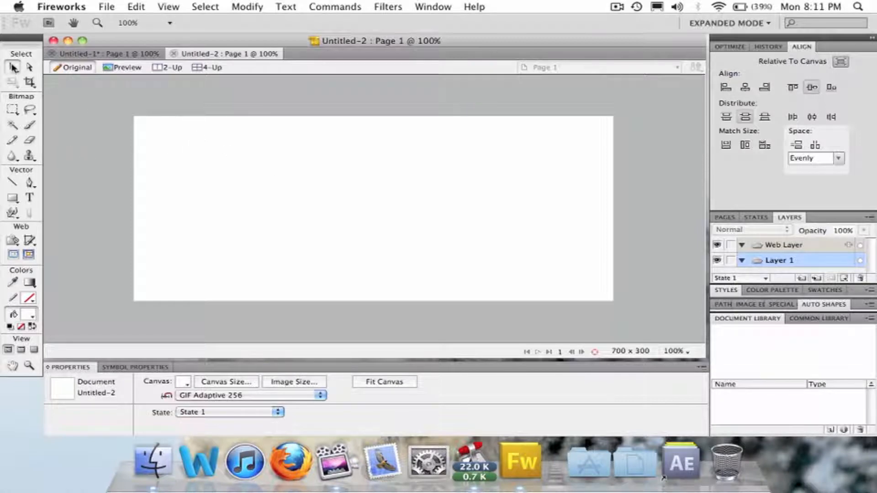
Insert a new button symbol into the blank document
right_click(356, 213)
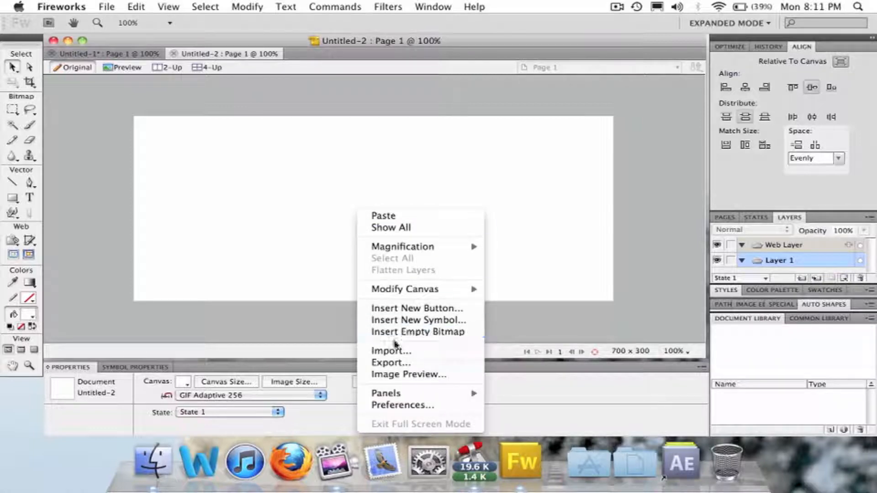
click(414, 308)
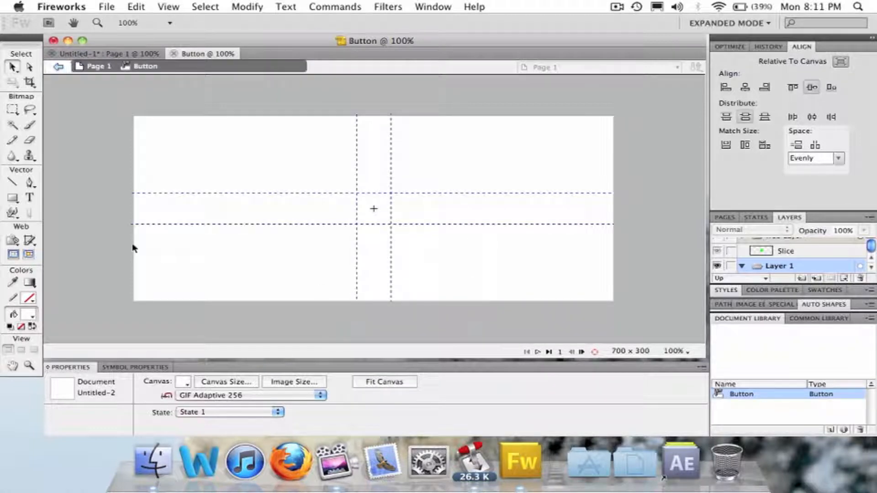
right_click(14, 202)
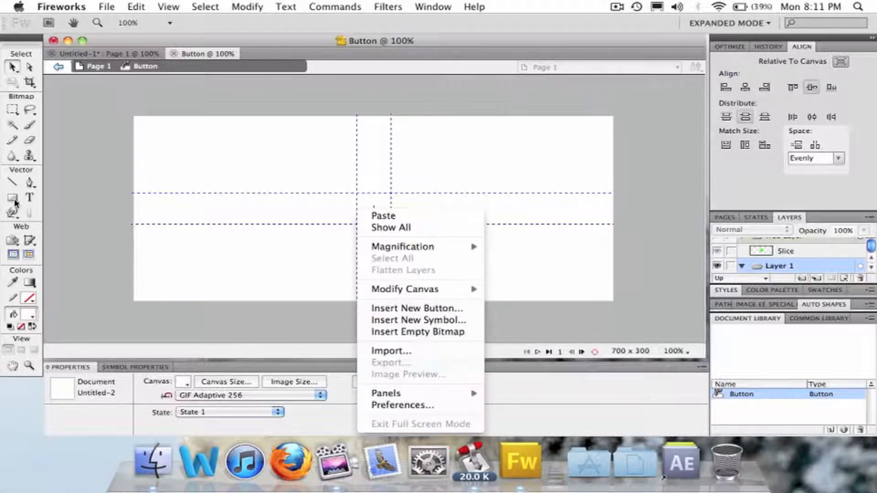
Activate the Rectangle tool and set its fill to a linear gradient
click(13, 200)
click(12, 200)
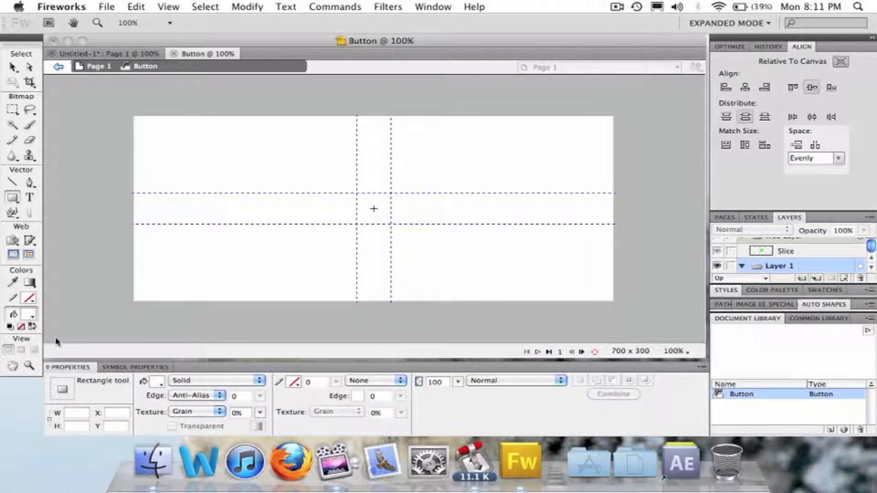
click(202, 380)
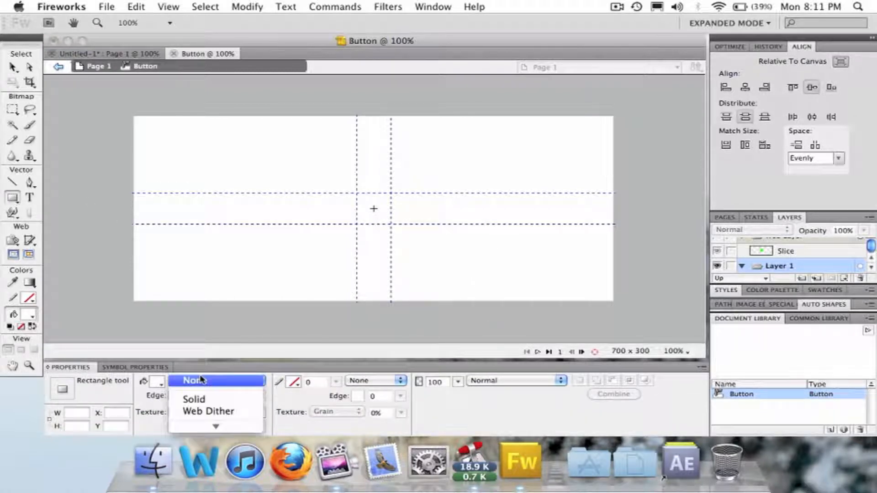
mouse_move(242, 393)
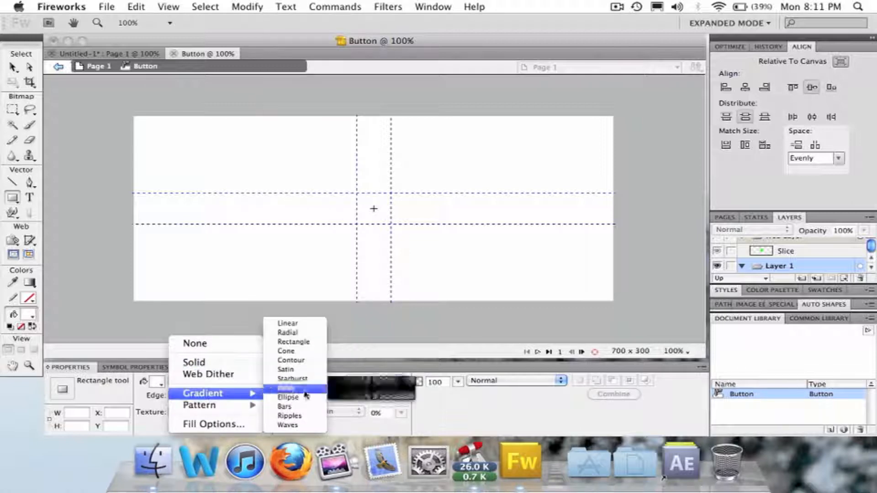
click(289, 324)
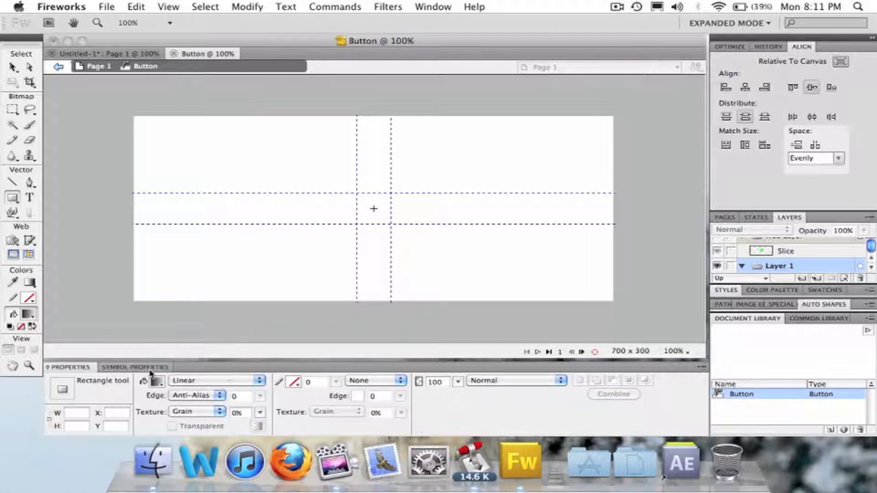
Set the linear gradient's start colour to blue and its end colour to cyan
click(160, 385)
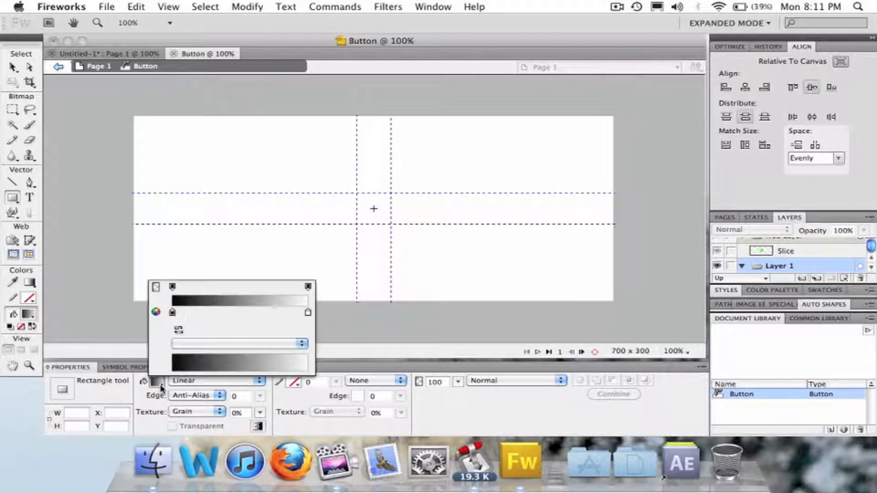
click(172, 312)
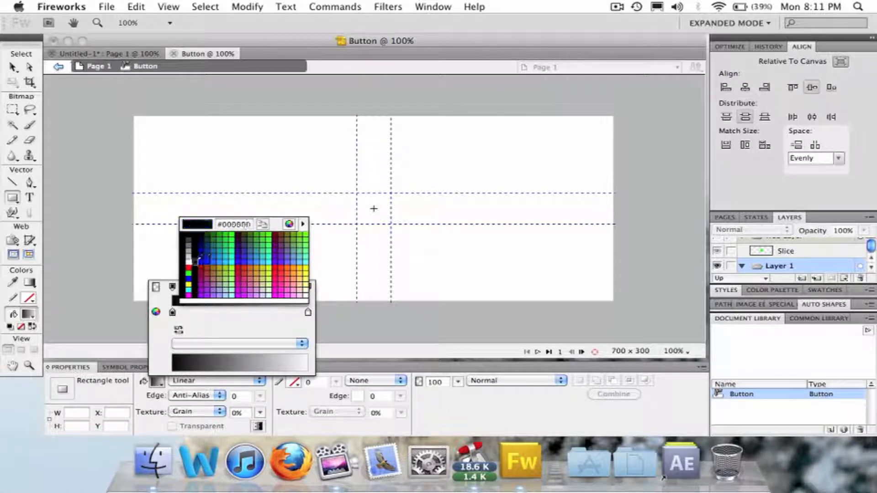
click(208, 265)
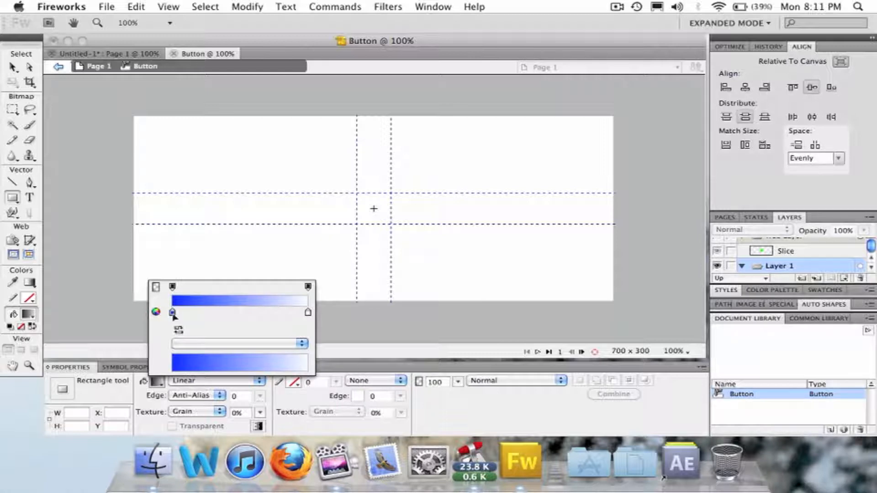
click(172, 314)
click(208, 264)
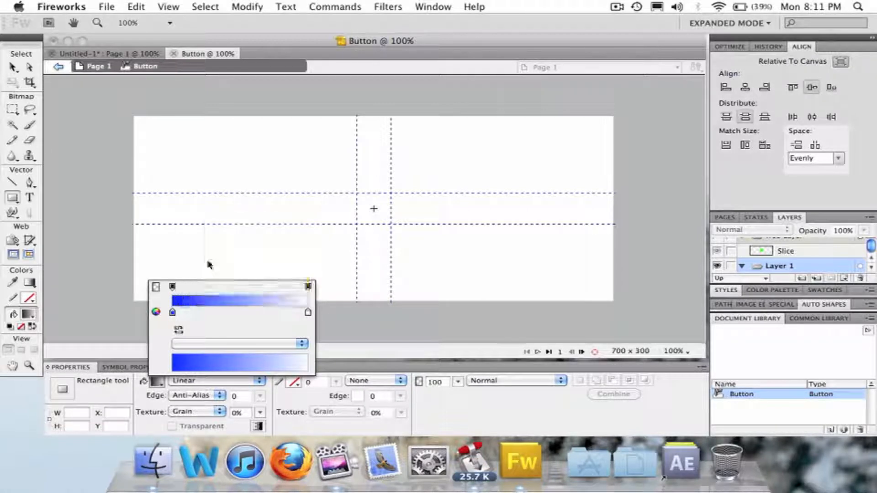
click(309, 312)
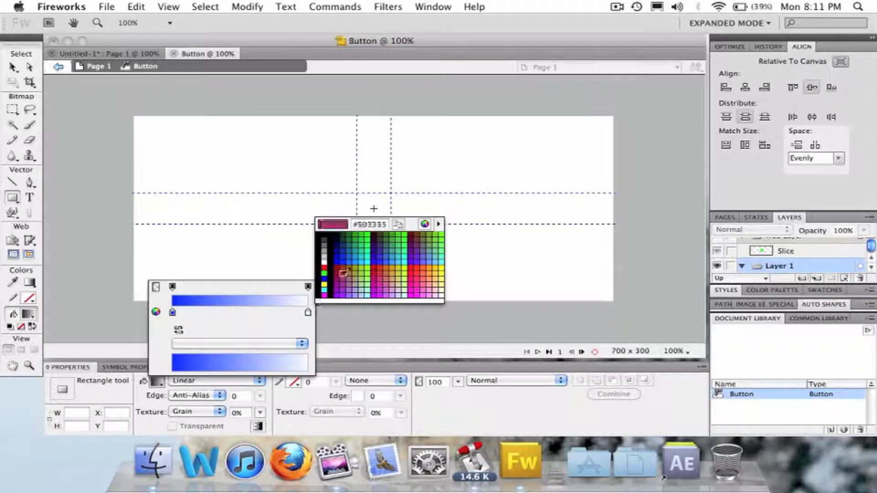
click(368, 266)
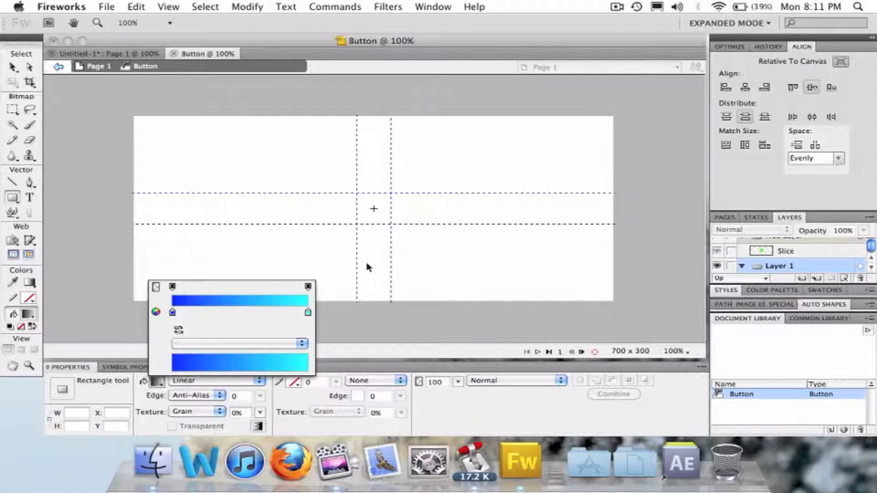
click(286, 402)
Draw a gradient rectangle across the middle of the button symbol and size it to 123 by 32 pixels
drag(311, 194, 433, 223)
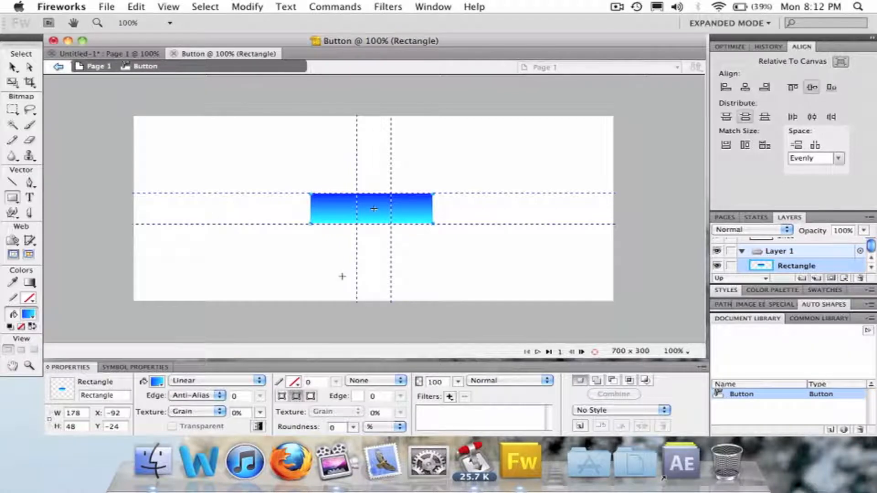
click(83, 413)
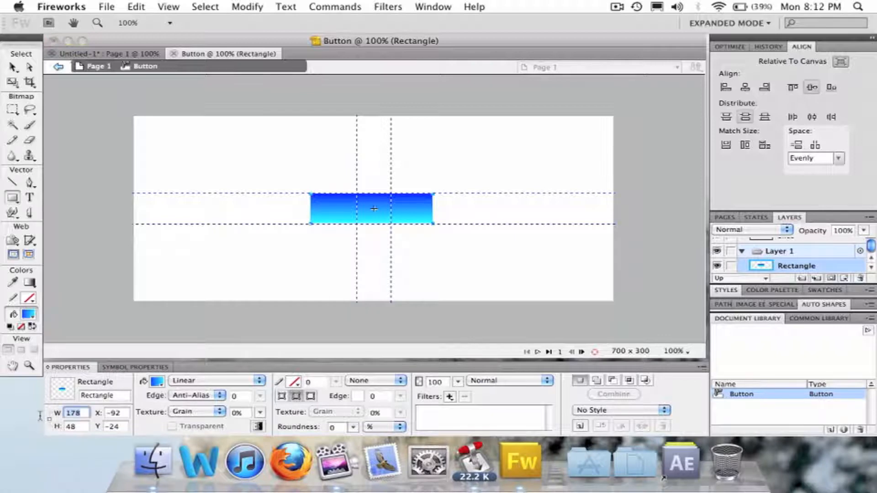
text(123)
key(Tab)
text(32)
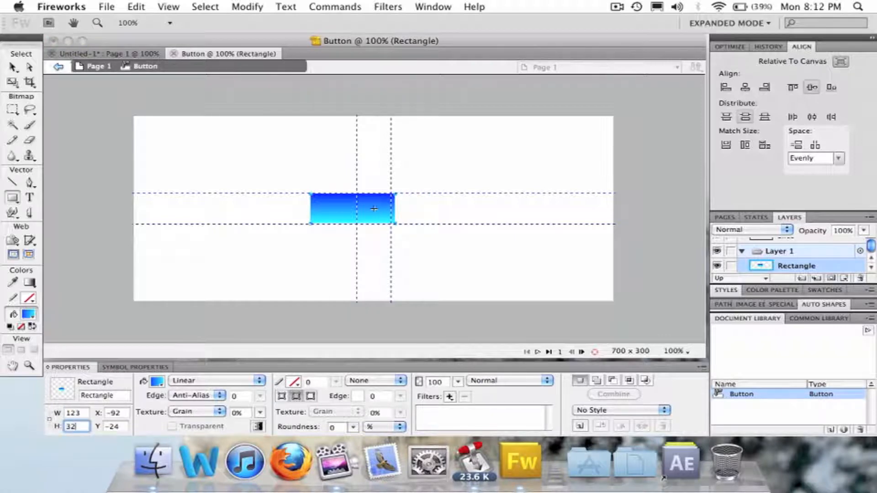
key(Return)
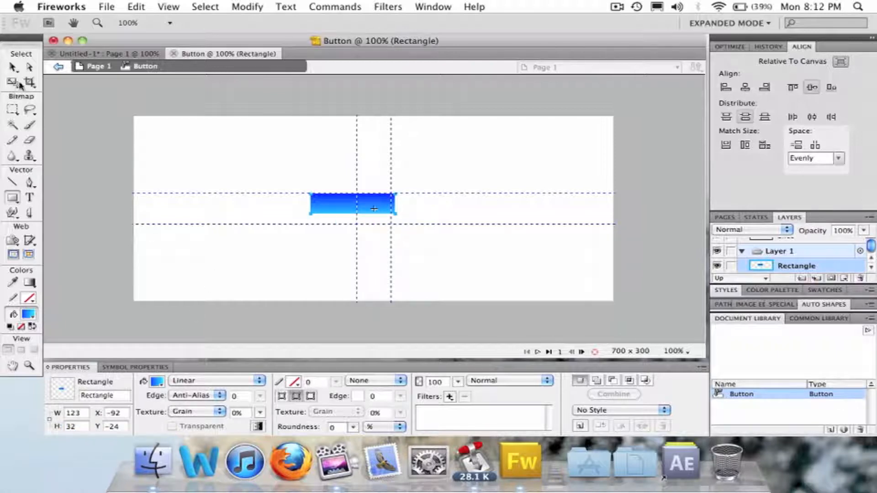
Move the rectangle onto the centre mark of the button symbol, at X -62 and Y -16, and align its horizontal centre
drag(346, 206, 363, 212)
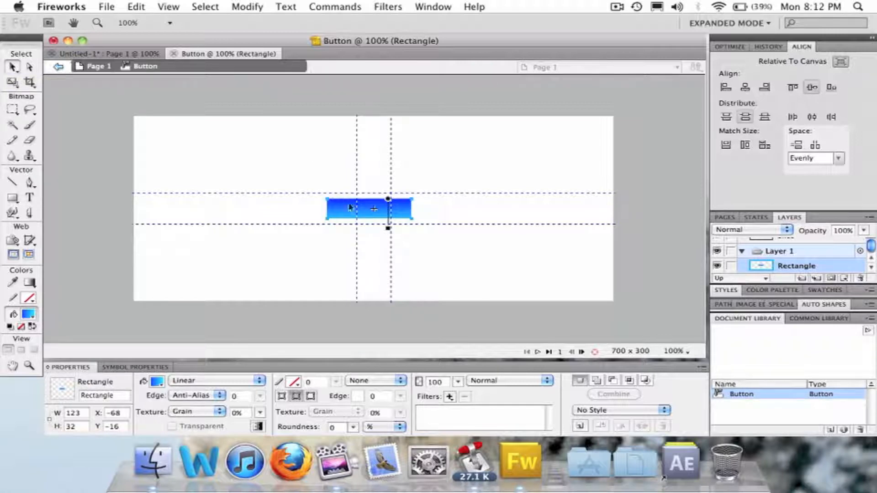
drag(349, 209, 350, 213)
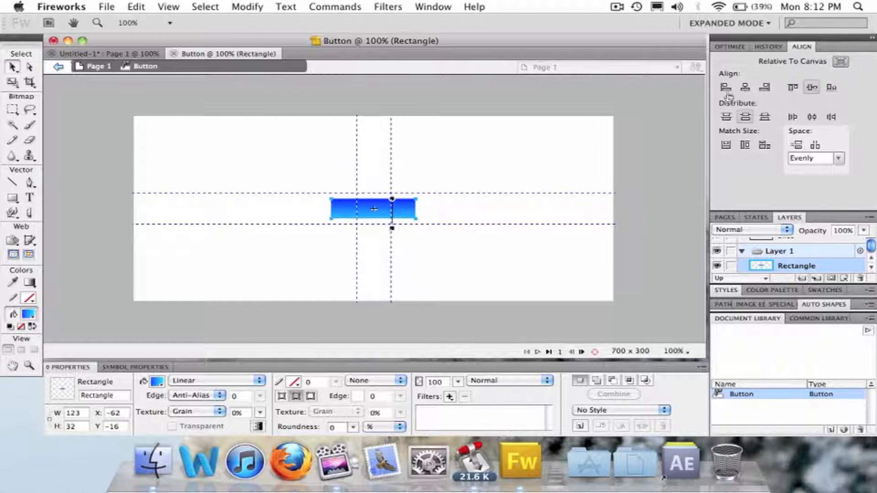
click(746, 87)
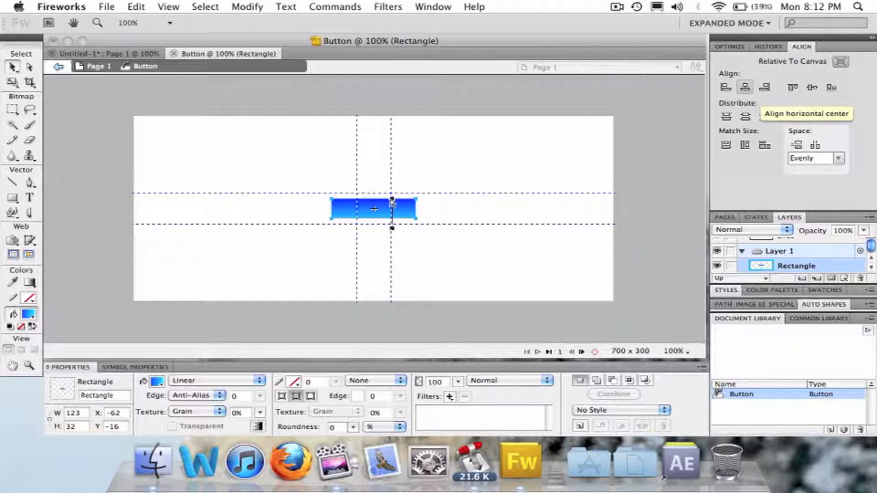
Centre the rectangle's vertical gradient and stretch it well beyond the shape for a softer blend, spreading the horizontal slice guides outwards
drag(393, 201, 387, 196)
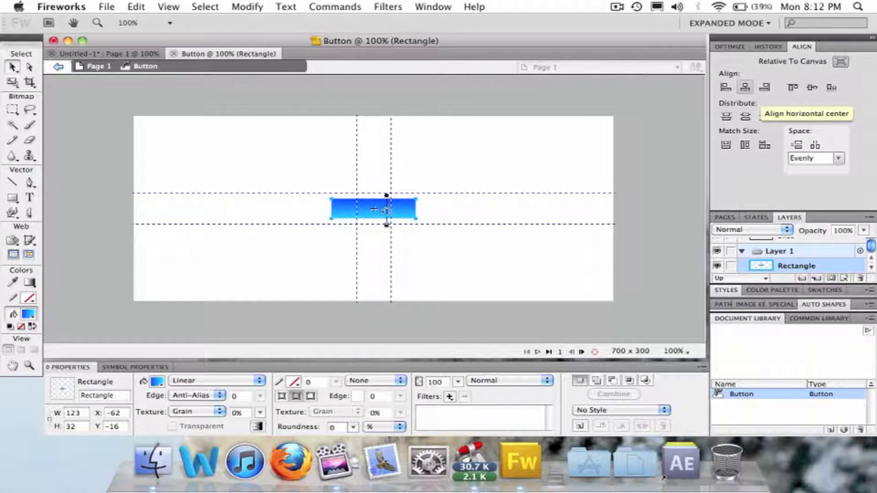
mouse_move(386, 196)
mouse_down()
mouse_move(386, 206)
mouse_move(391, 197)
mouse_up()
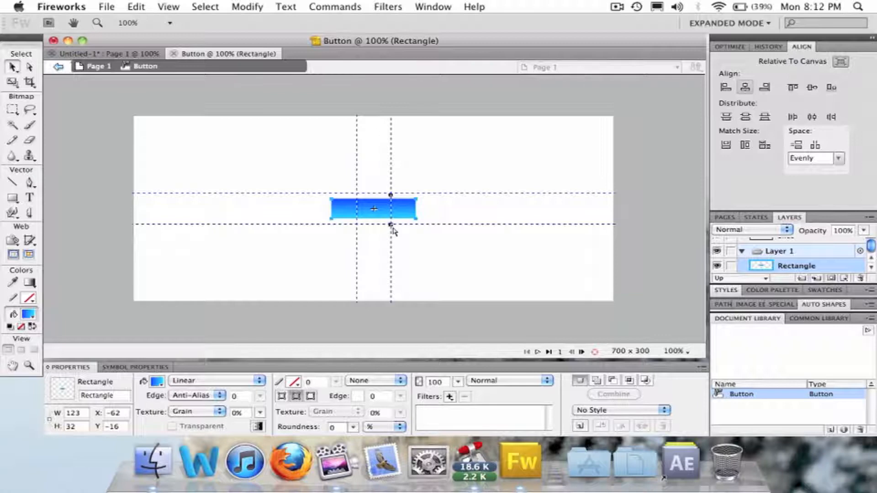
drag(391, 224, 392, 235)
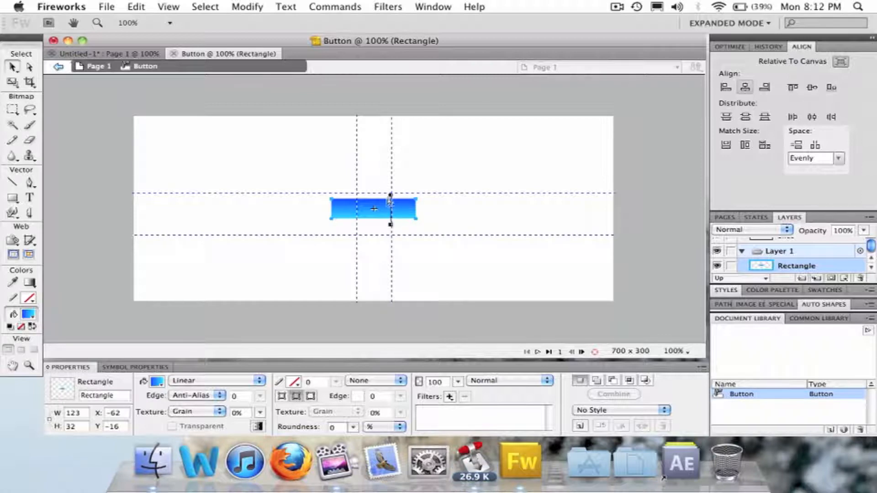
drag(386, 196, 375, 193)
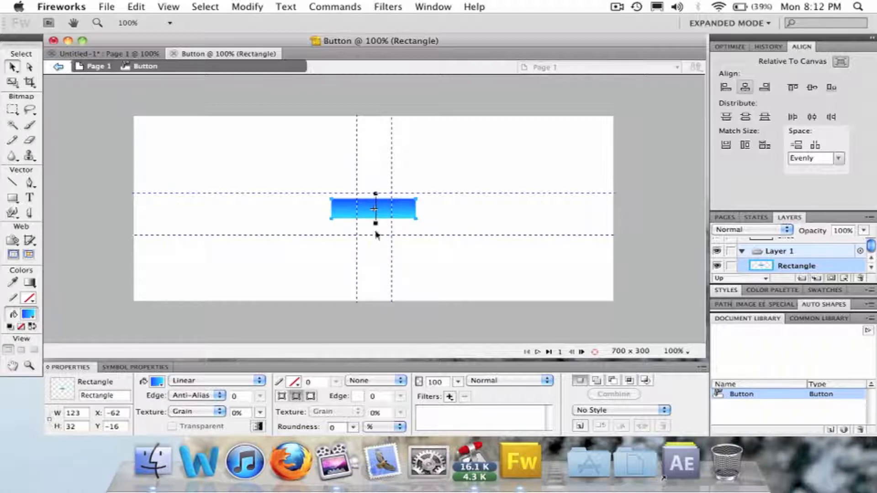
drag(376, 227, 375, 273)
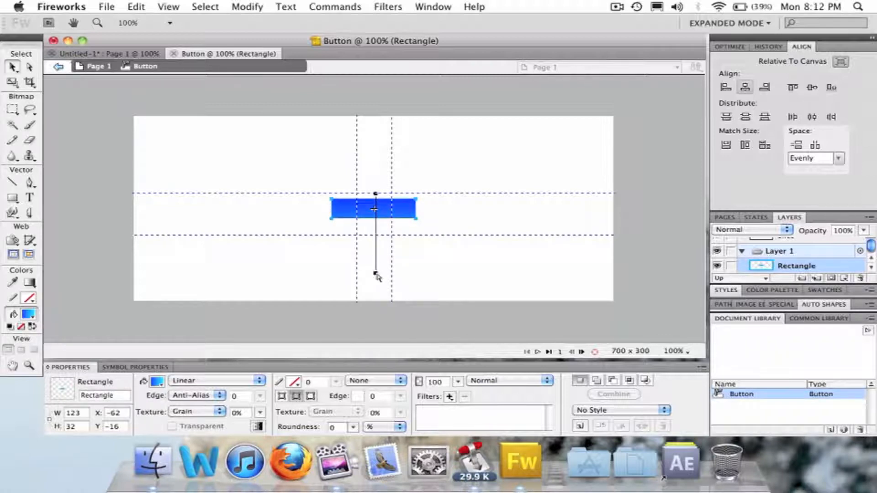
mouse_move(375, 195)
mouse_down()
mouse_move(383, 165)
mouse_move(378, 185)
mouse_up()
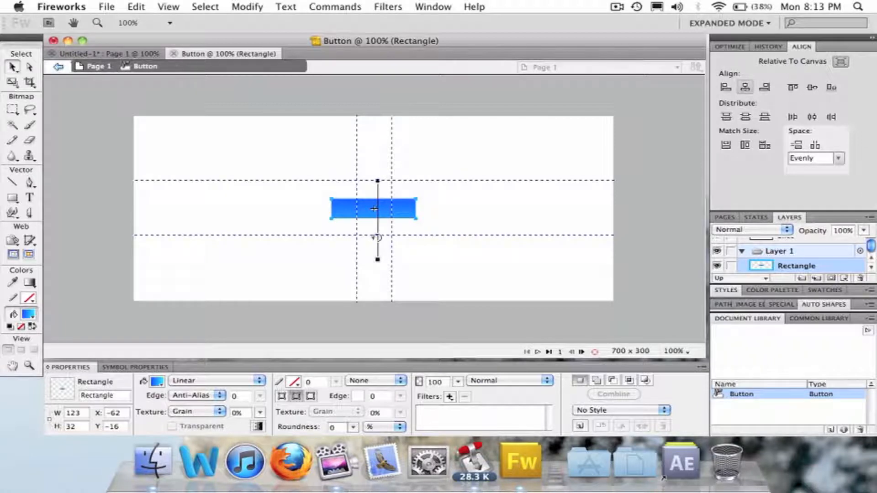
mouse_move(375, 238)
mouse_down()
mouse_move(337, 221)
mouse_move(340, 184)
mouse_move(378, 152)
mouse_move(377, 239)
mouse_up()
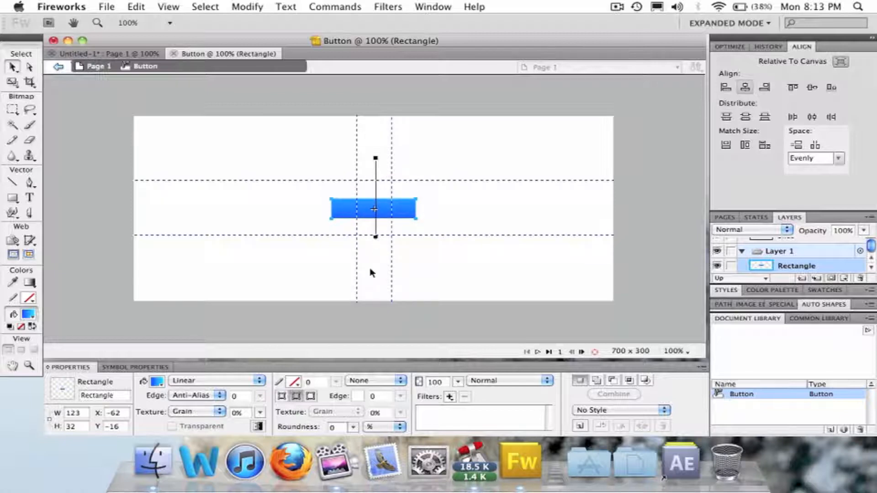
click(367, 270)
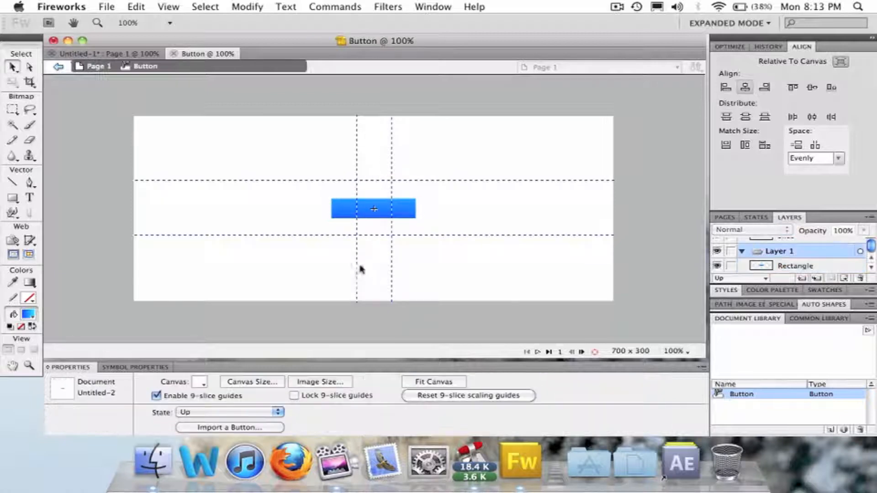
Add the white label "Text" in 20-point Myriad Pro at the middle of the blue button and nudge it slightly down
click(29, 197)
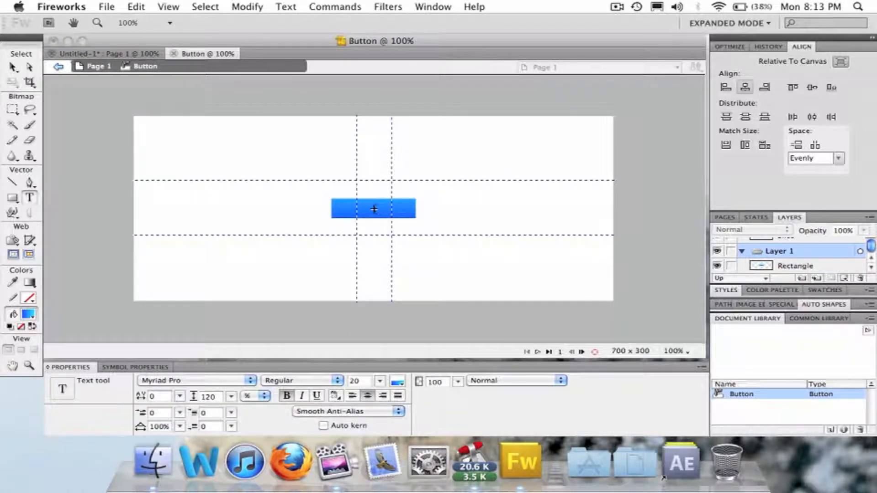
click(374, 208)
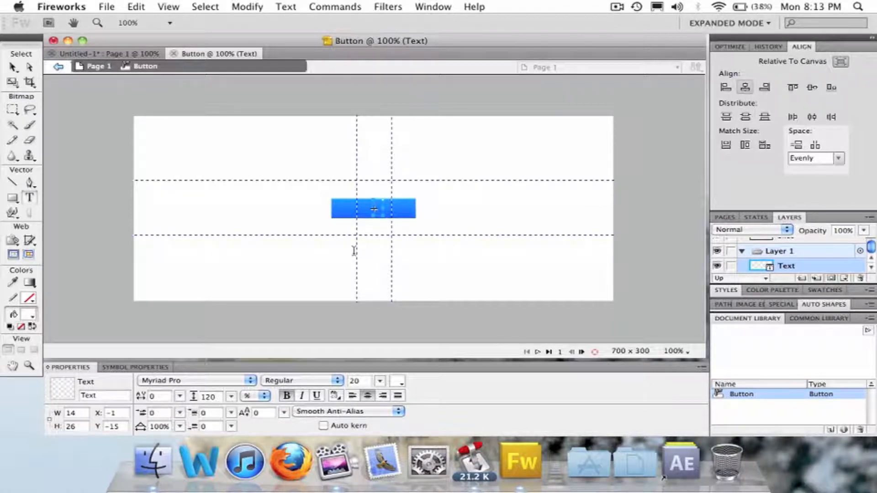
text(Text)
click(12, 66)
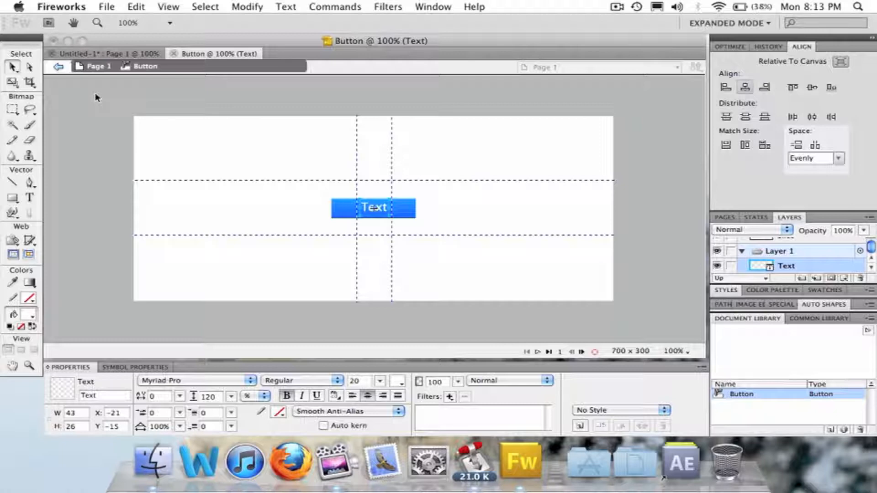
drag(378, 208, 378, 210)
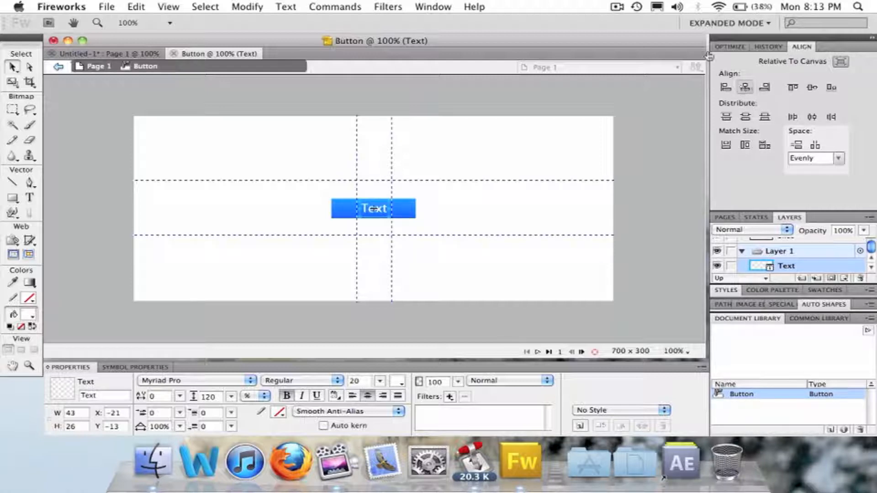
click(621, 7)
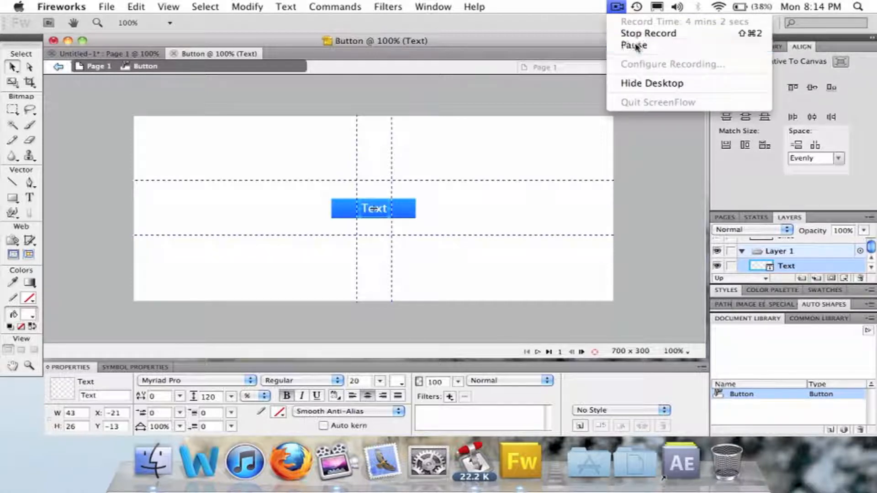
click(630, 33)
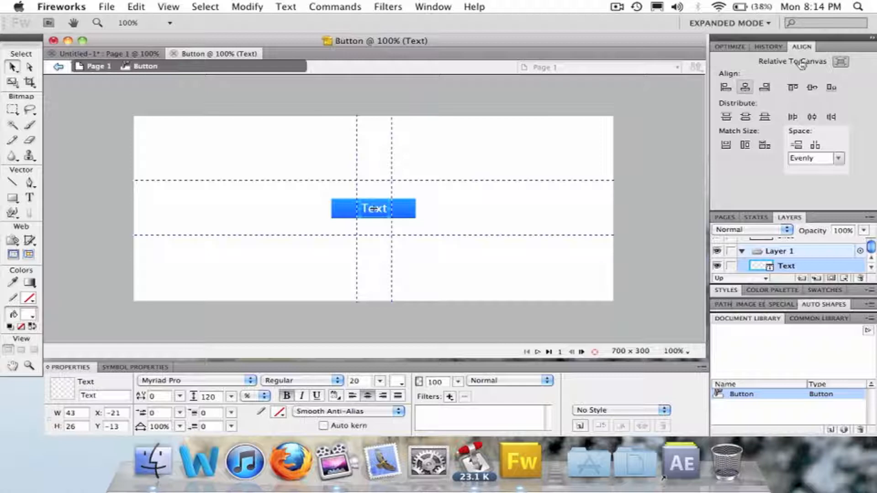
Centre the label on the canvas both horizontally and vertically, and deselect it
click(748, 91)
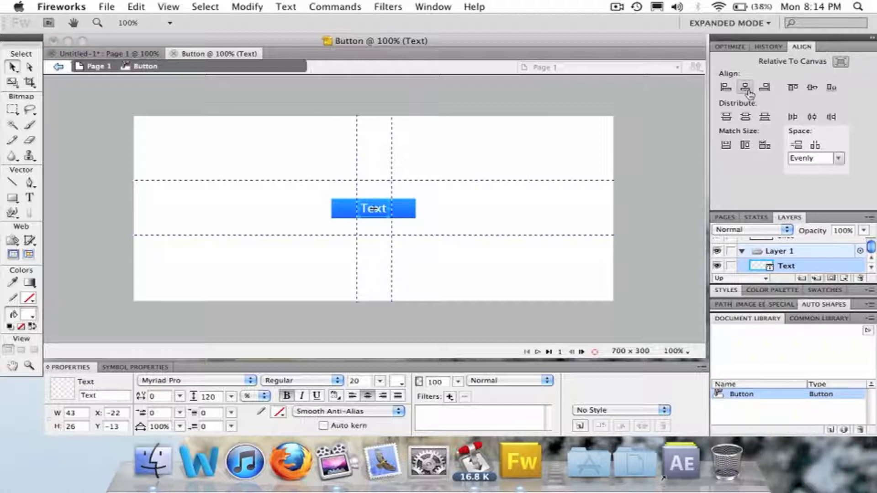
click(813, 90)
click(243, 254)
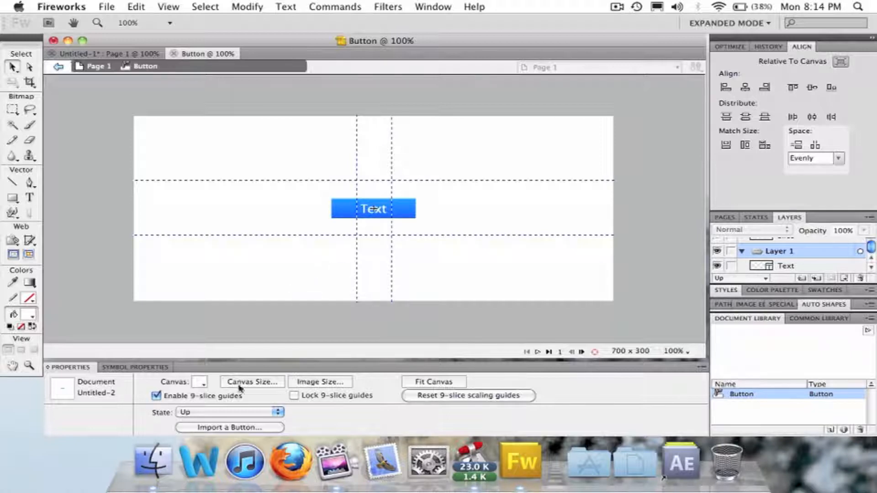
Switch the button symbol to its Over state and copy the Up graphic into it
click(211, 413)
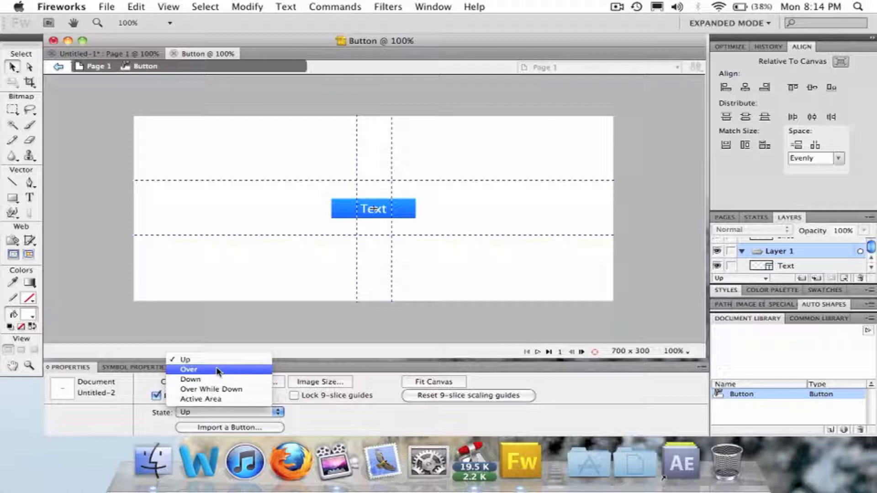
click(320, 427)
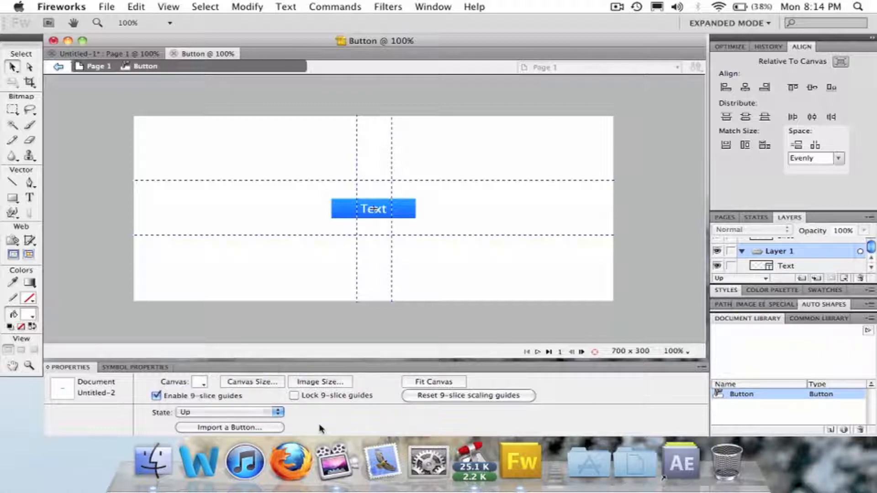
click(218, 413)
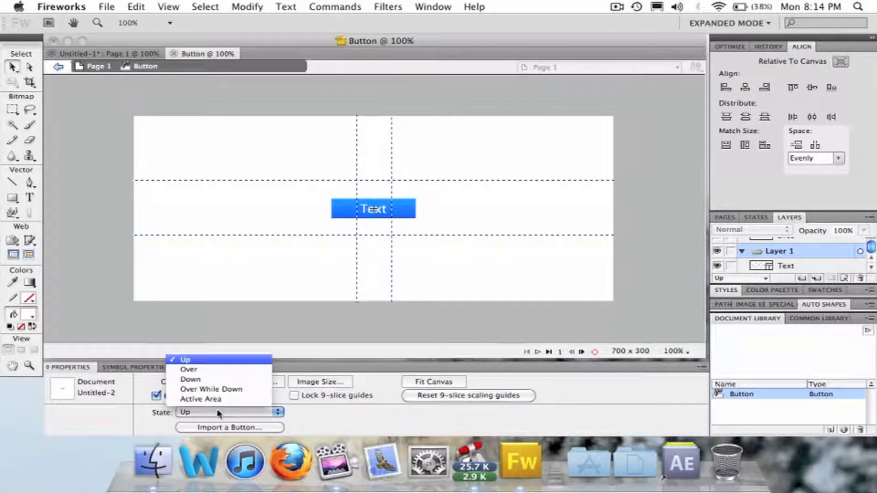
click(190, 369)
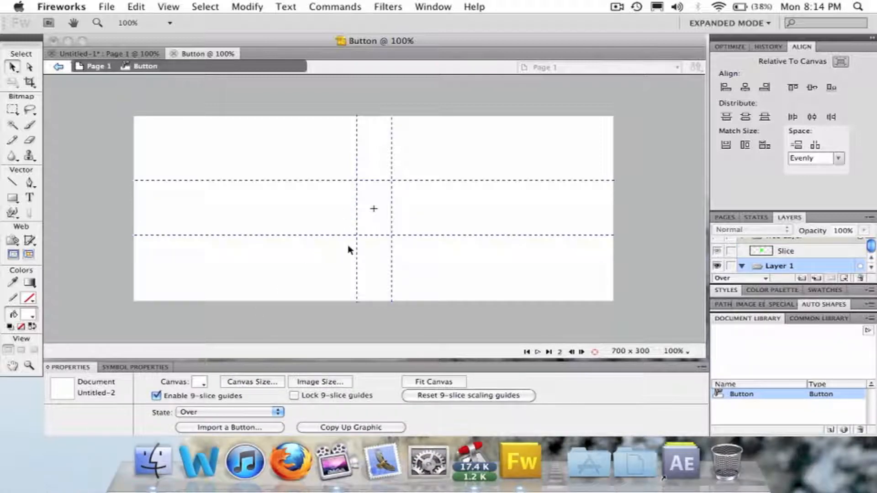
key(alt+super+d)
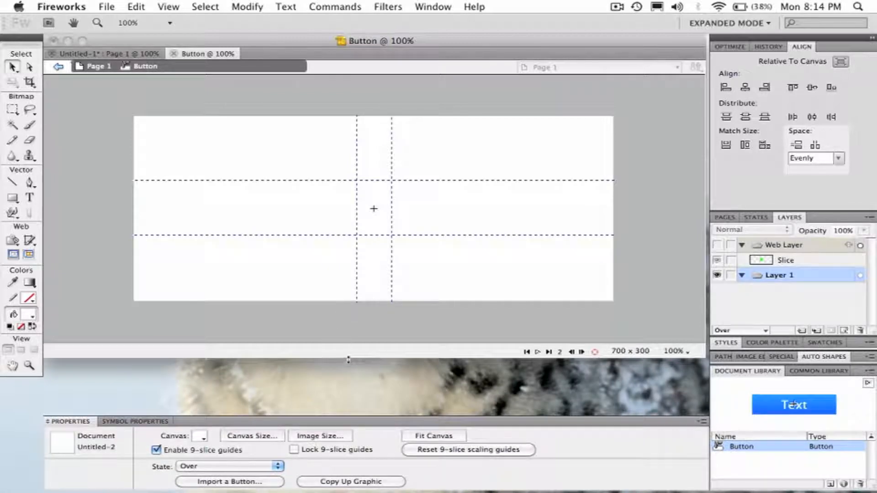
click(332, 483)
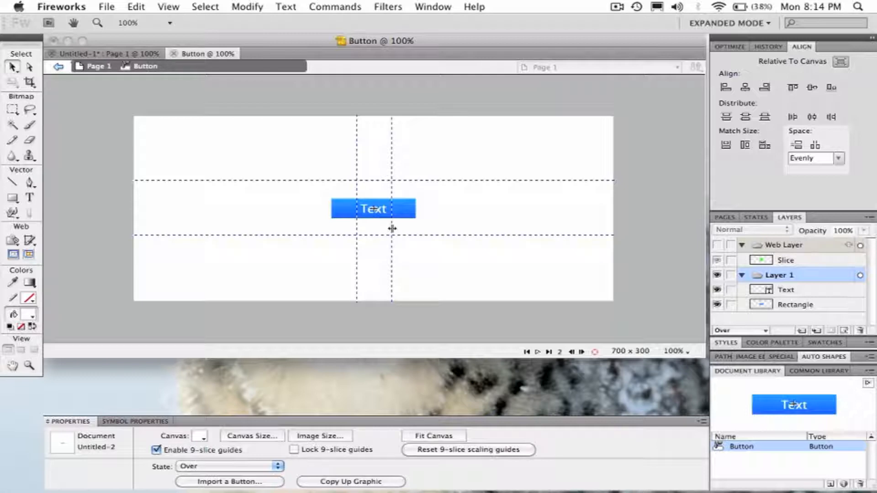
Shorten the Over-state rectangle's vertical gradient from its upper end to give the button a lighter cyan top
click(415, 208)
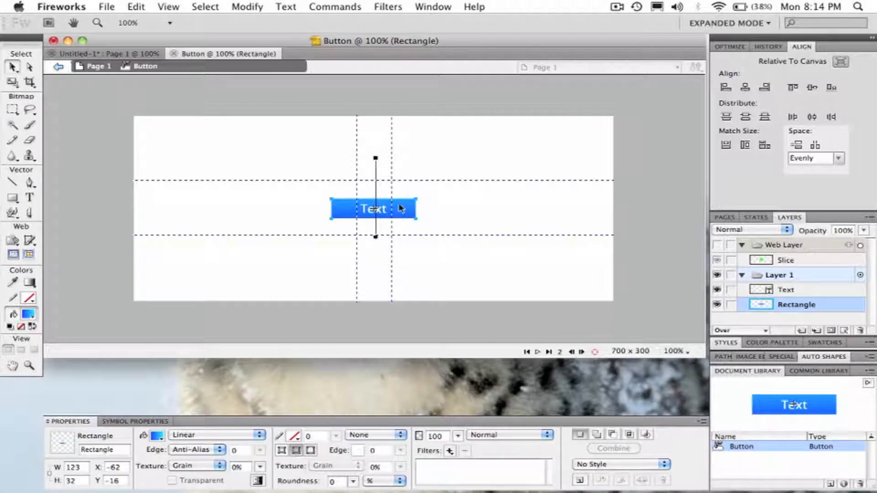
drag(377, 156, 379, 193)
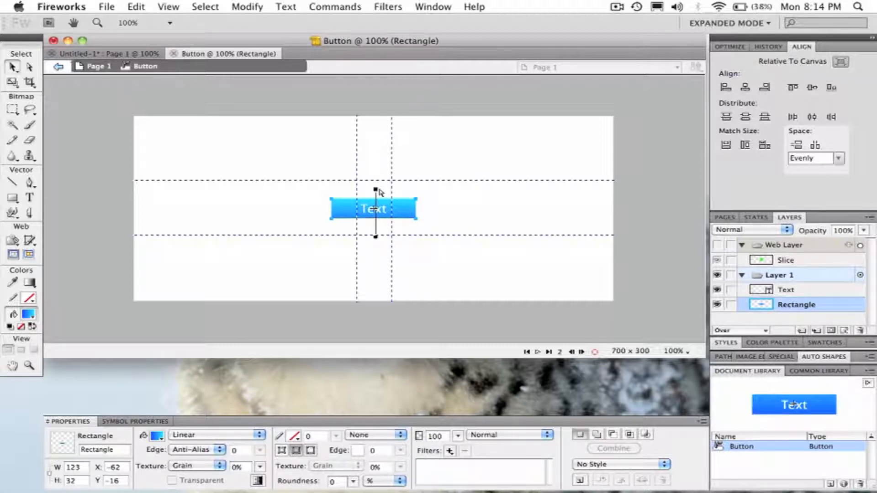
click(419, 247)
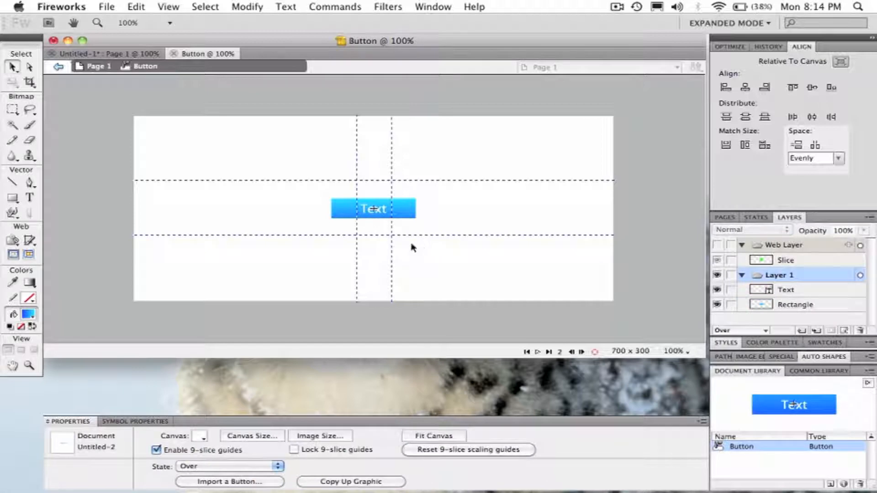
Switch the button symbol to its Down state and copy the Over graphic into it
click(256, 467)
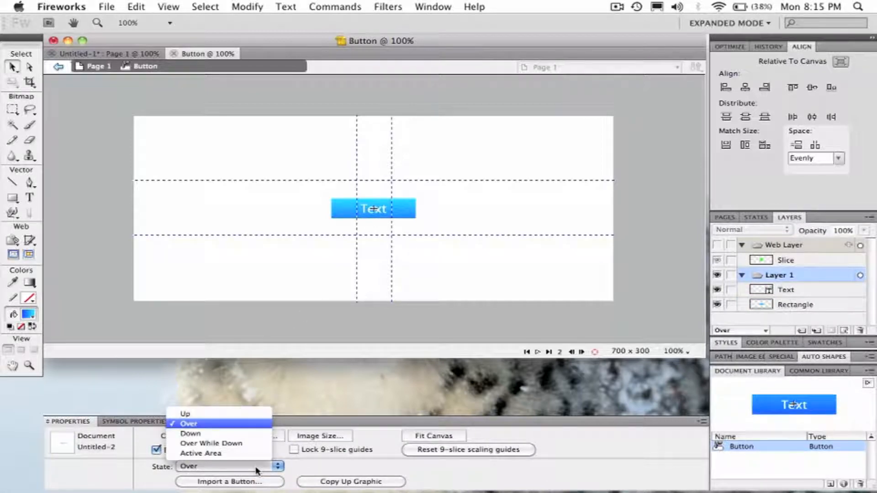
click(222, 434)
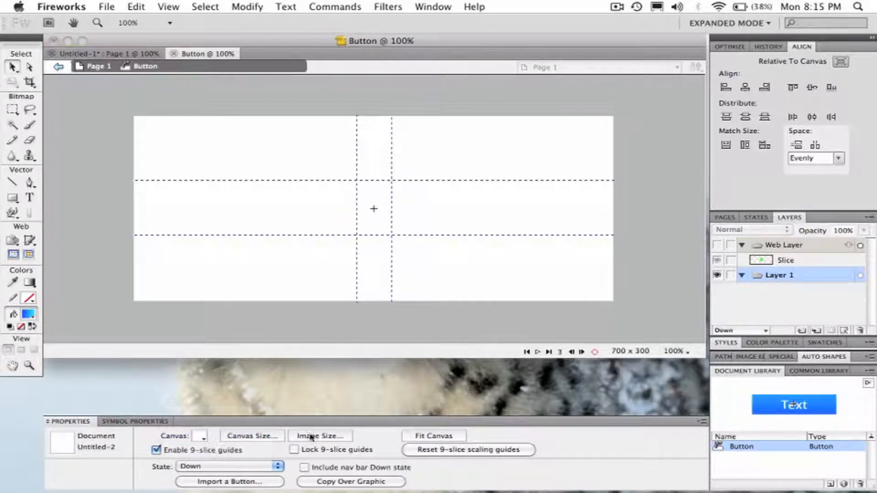
click(320, 483)
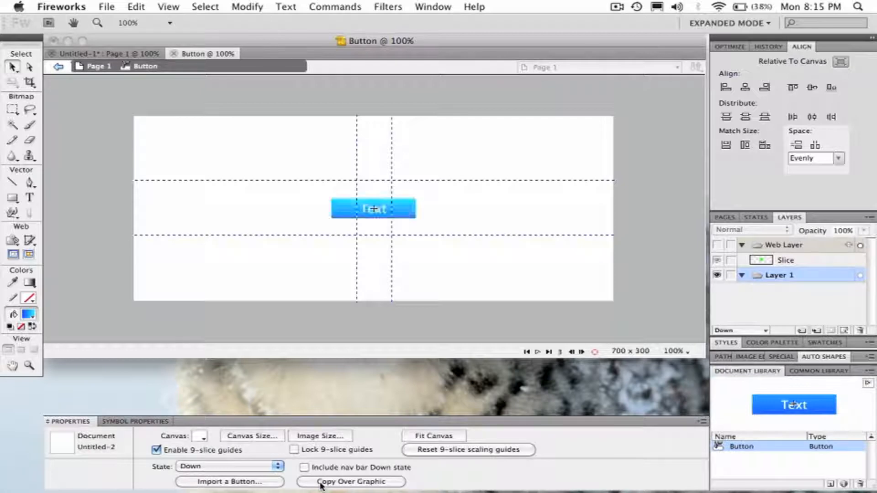
Shift the Down-state rectangle's gradient upwards so that the pressed button is filled with a darker blue
click(401, 208)
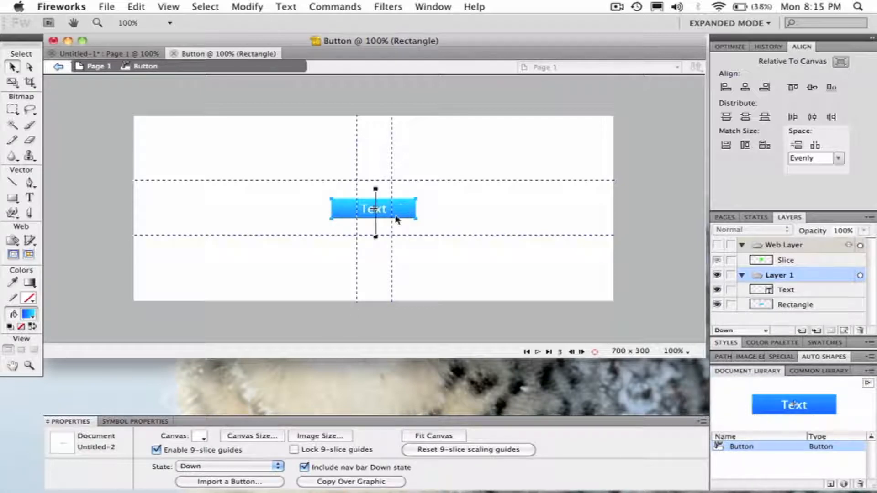
drag(376, 237, 374, 197)
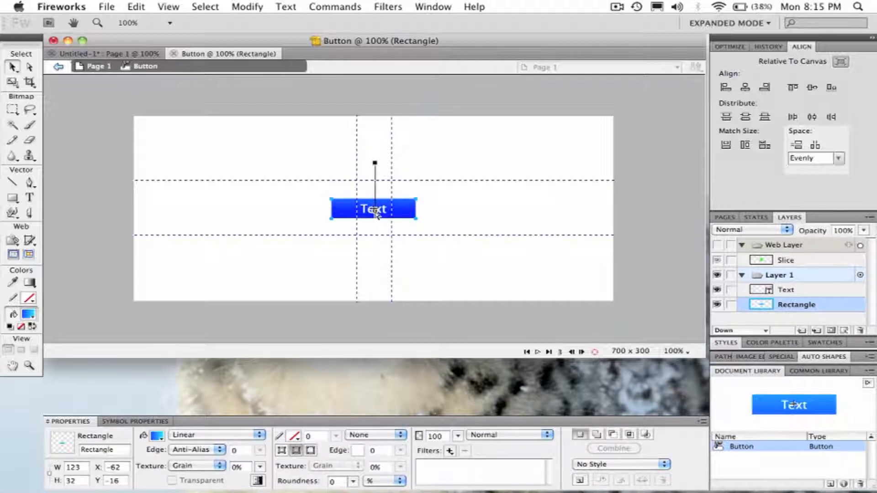
click(376, 257)
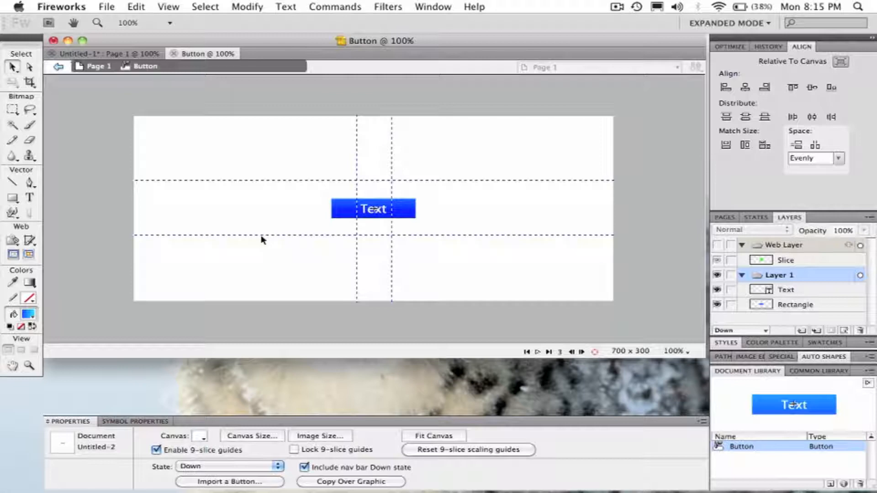
Return from symbol editing to Page 1 and hide the slices and hotspots
click(94, 67)
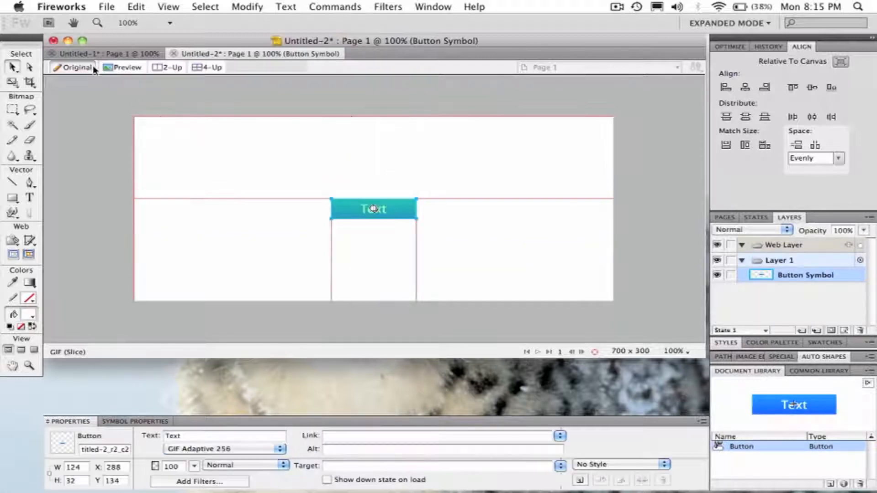
click(14, 258)
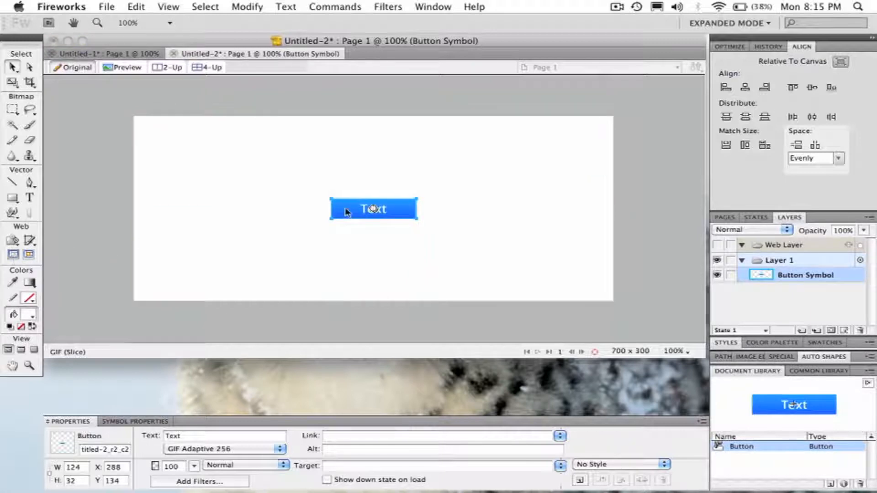
click(332, 262)
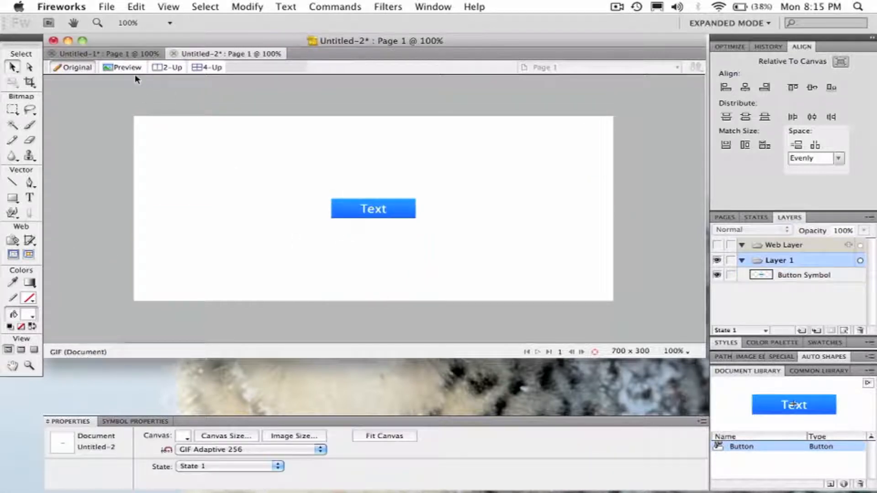
Preview the button's Over and Down states on the page, and return to the original view
click(124, 67)
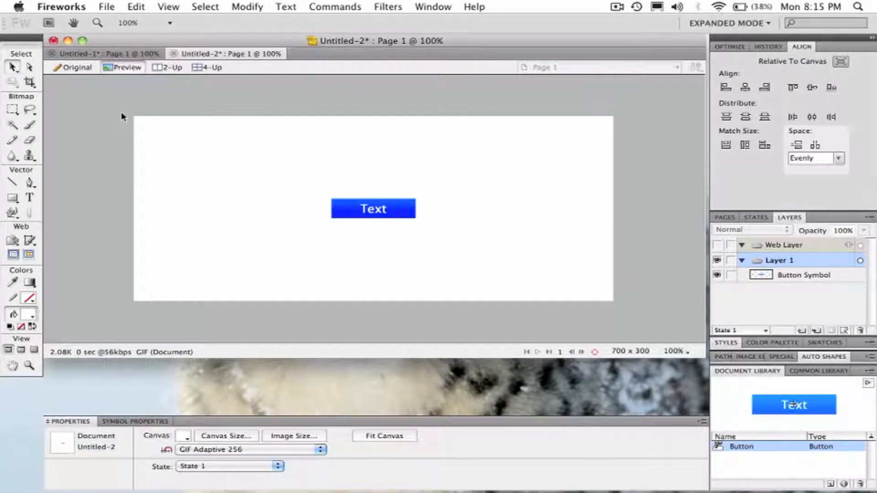
click(71, 67)
Move the button to X 110 and Y 134 on the page and duplicate it three times
click(403, 212)
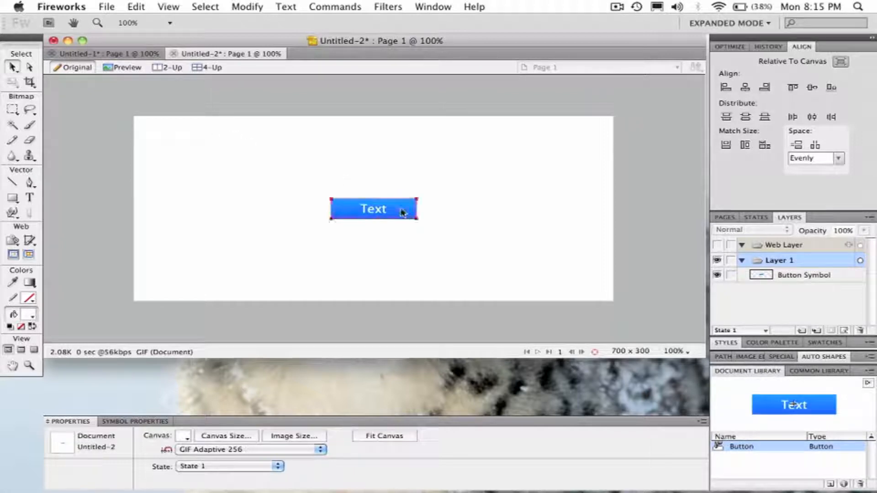
drag(403, 213, 281, 211)
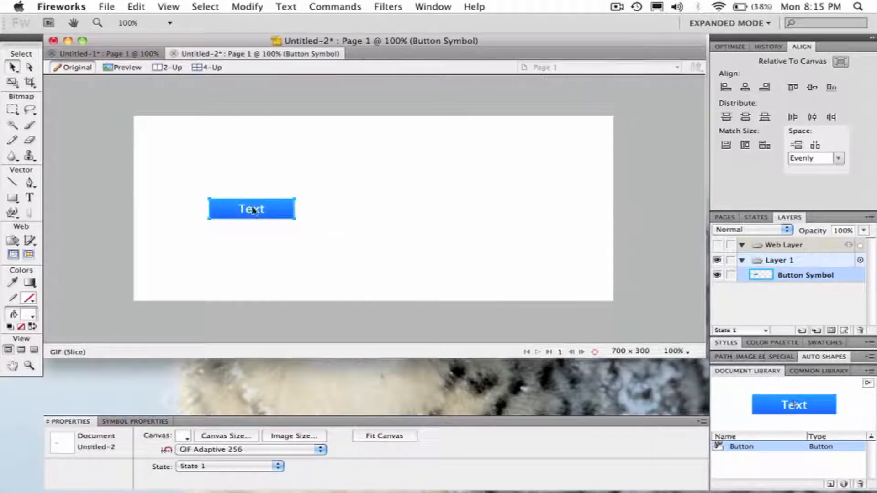
click(269, 202)
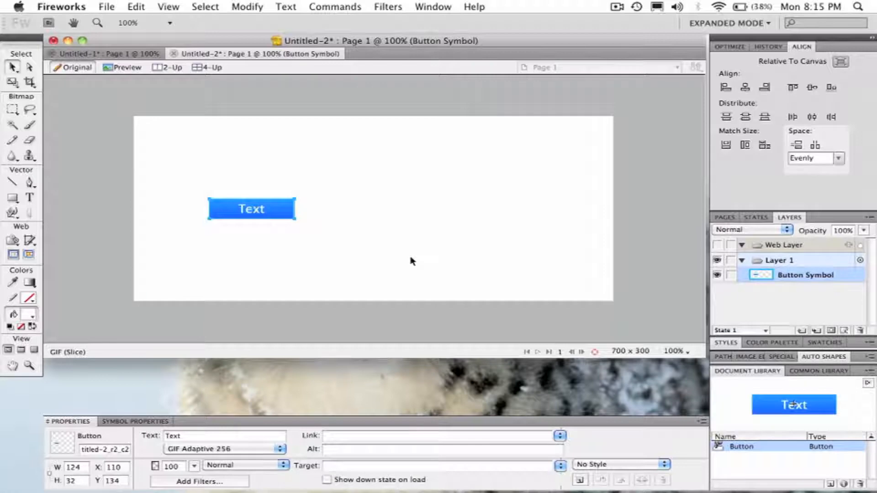
key(super+alt+d)
key(super+alt+d)
key(super+alt+d)
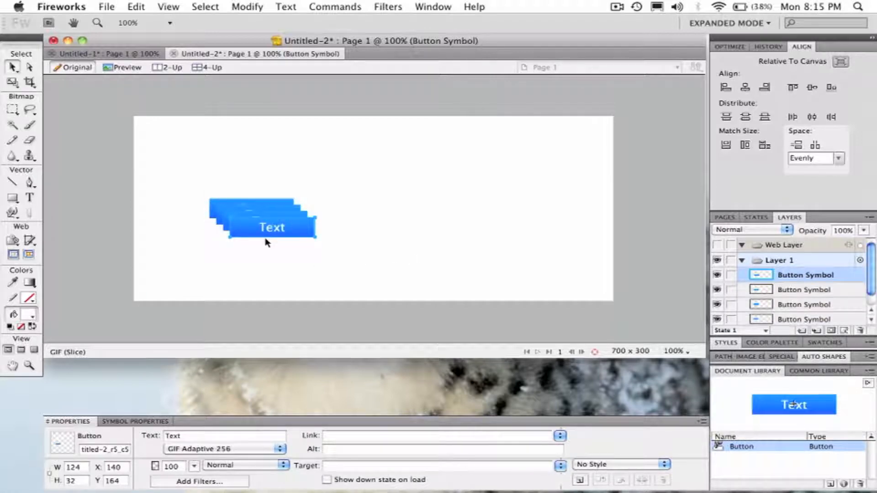
Spread the four buttons into a rough horizontal row across the page, with the first one at X 80
drag(284, 225, 553, 206)
drag(284, 221, 449, 224)
drag(287, 221, 392, 217)
drag(212, 215, 200, 215)
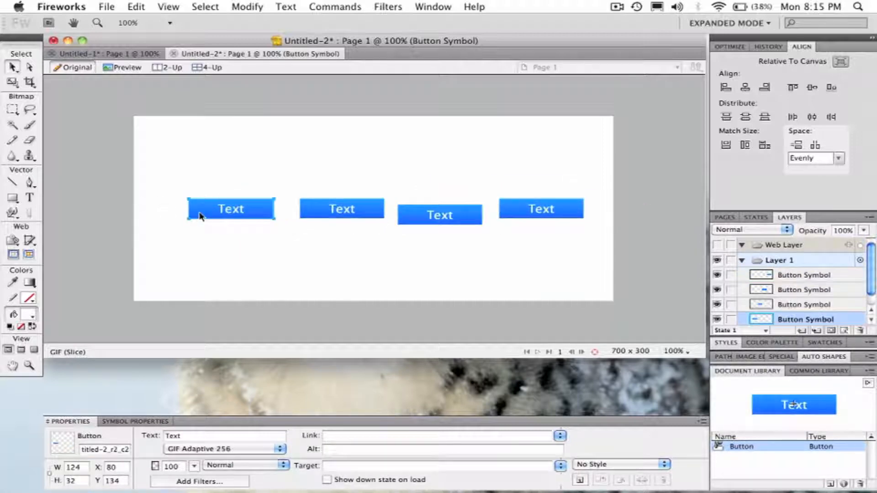
Align all four buttons on their horizontal centre line relative to the canvas
click(159, 150)
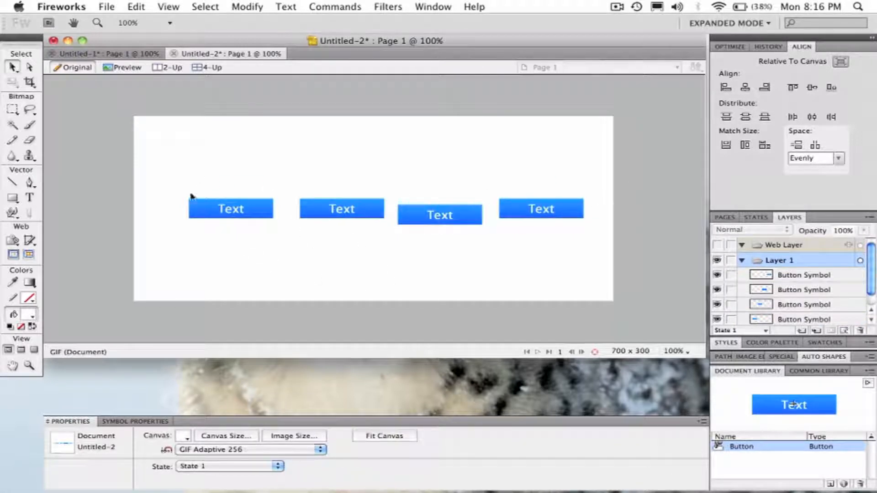
drag(149, 155, 643, 287)
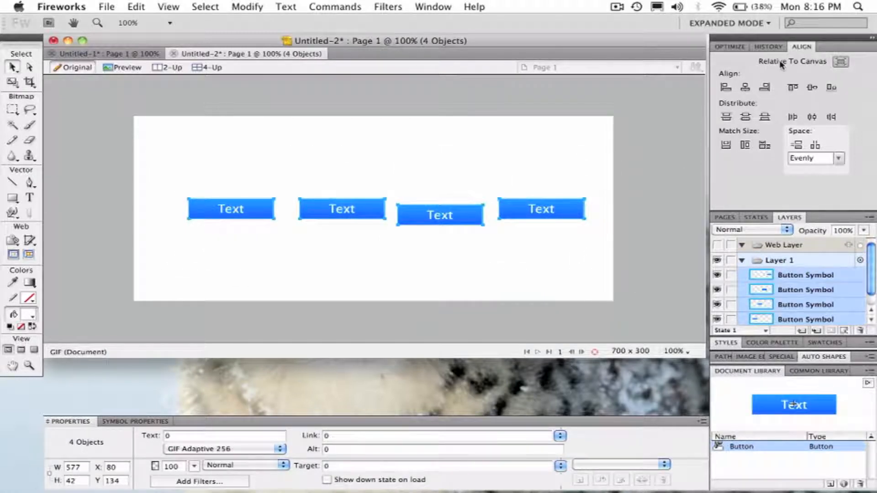
click(842, 63)
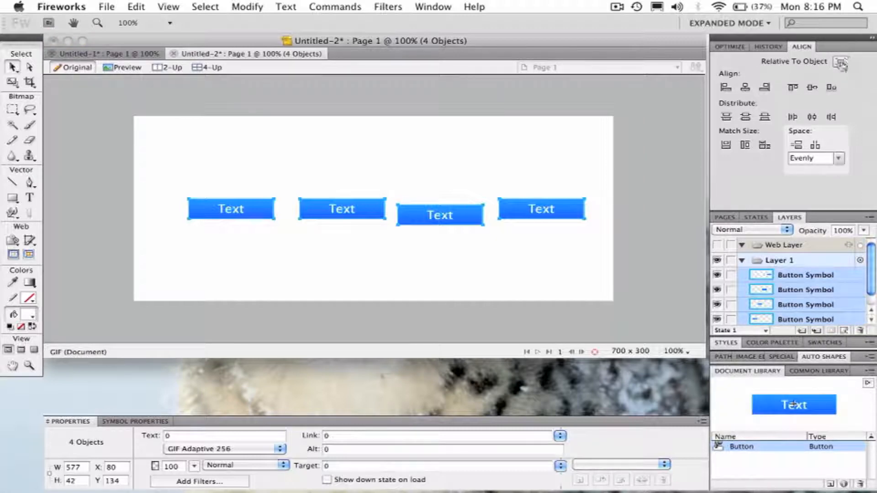
click(841, 63)
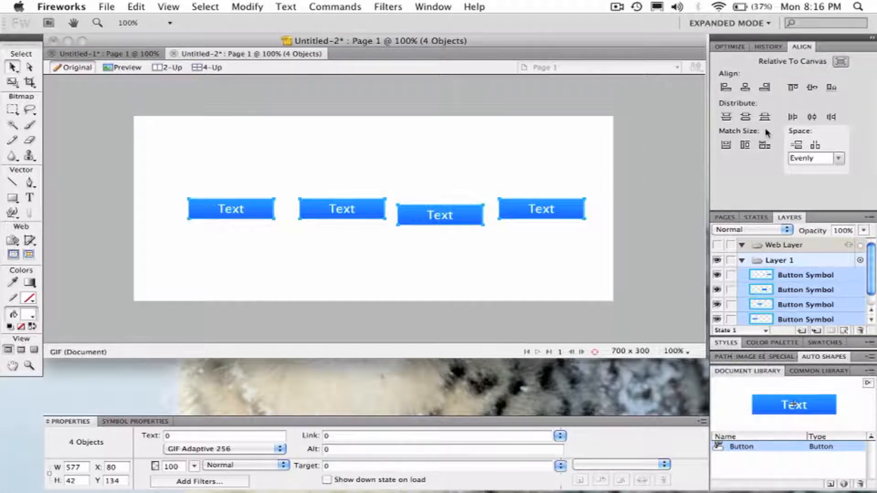
click(813, 90)
click(507, 265)
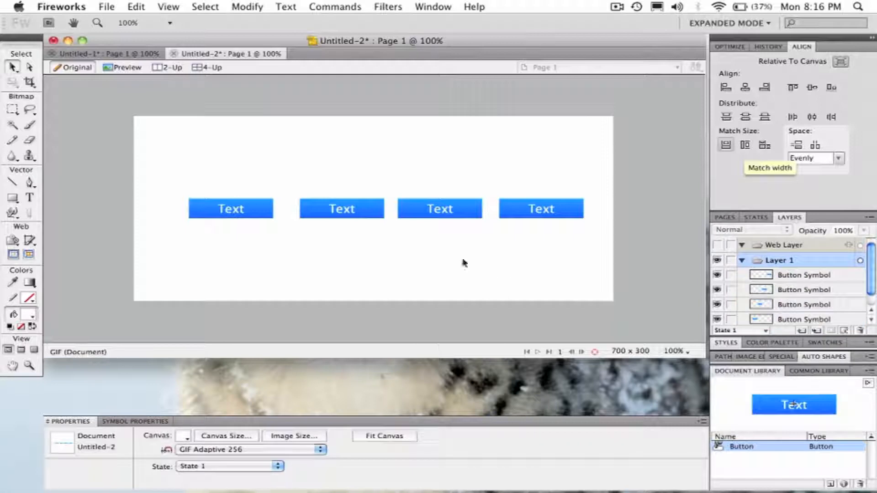
Close the gaps between the four buttons so they sit edge to edge, with the first at X 120, third at X 364 and fourth at X 486
drag(231, 210, 255, 213)
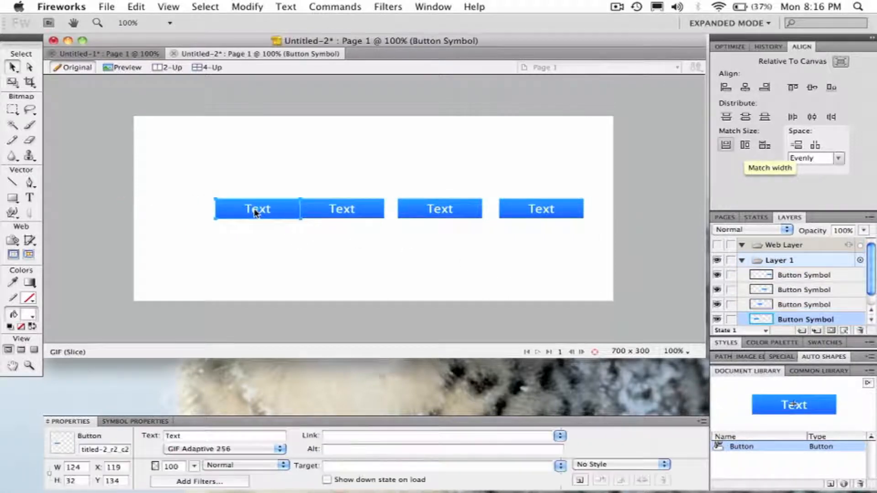
drag(439, 211, 424, 211)
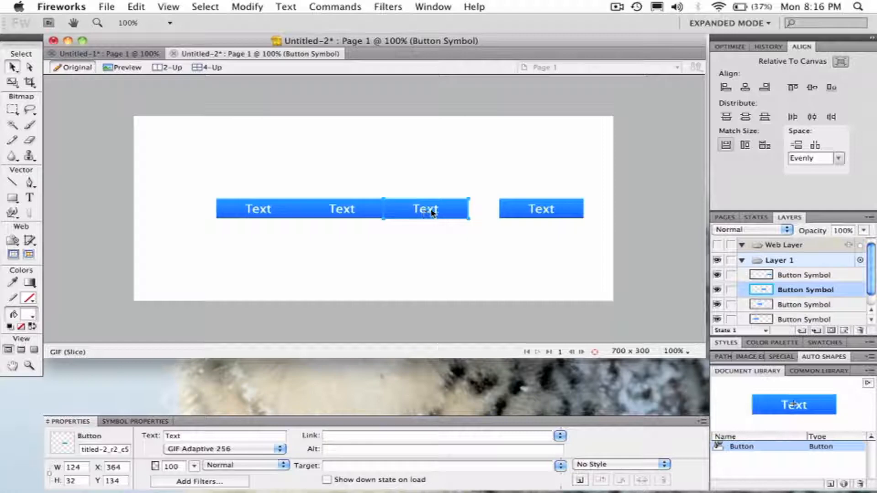
drag(562, 217, 530, 218)
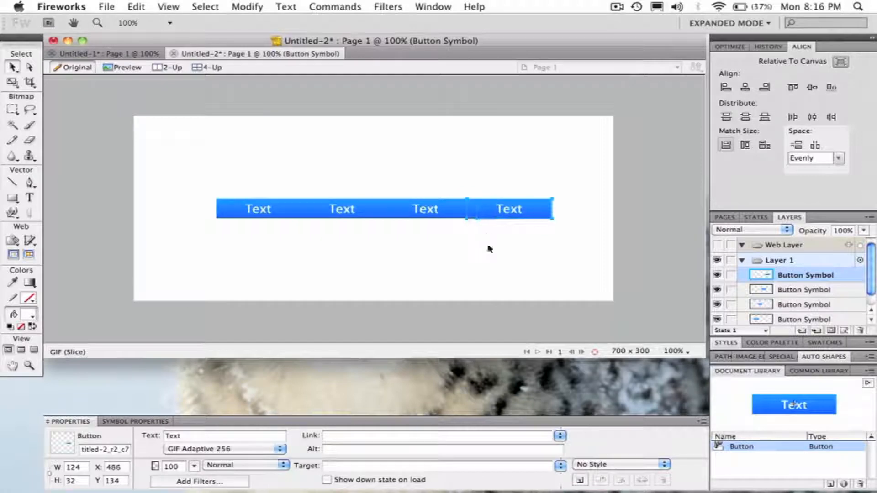
click(497, 267)
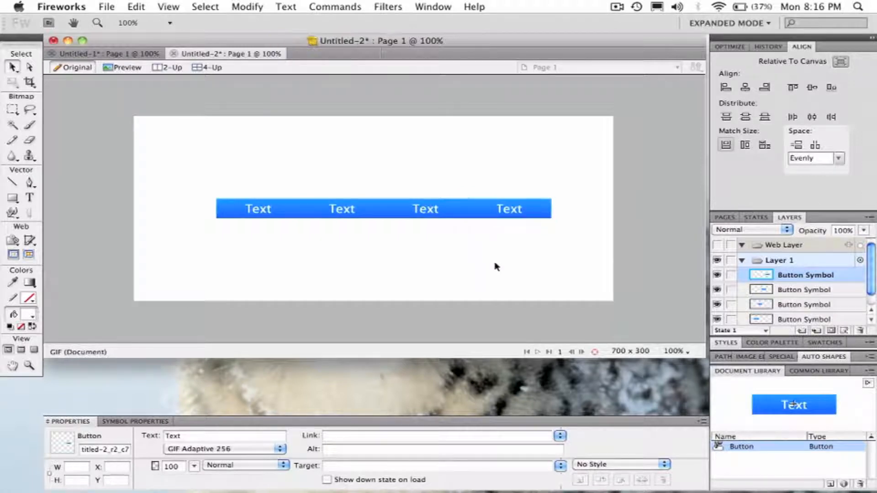
Preview the rollover and Down states across the joined button row, and return to the original view
click(251, 212)
click(273, 249)
click(122, 67)
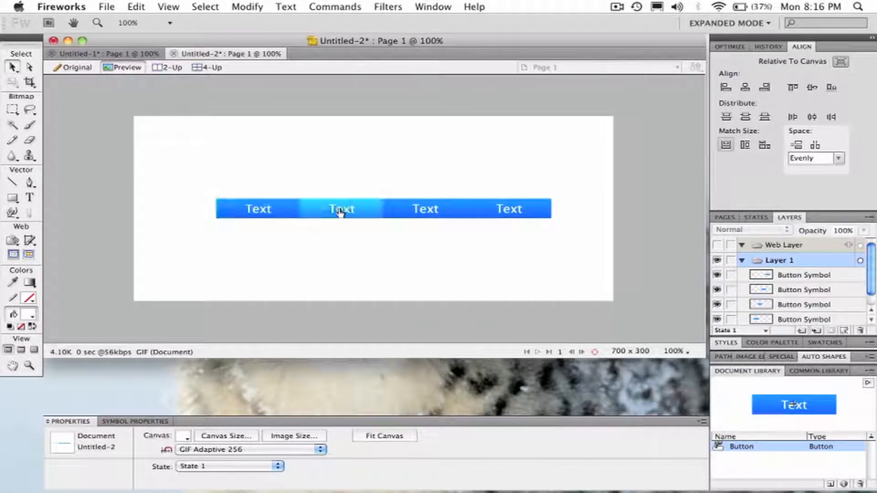
click(389, 211)
click(530, 210)
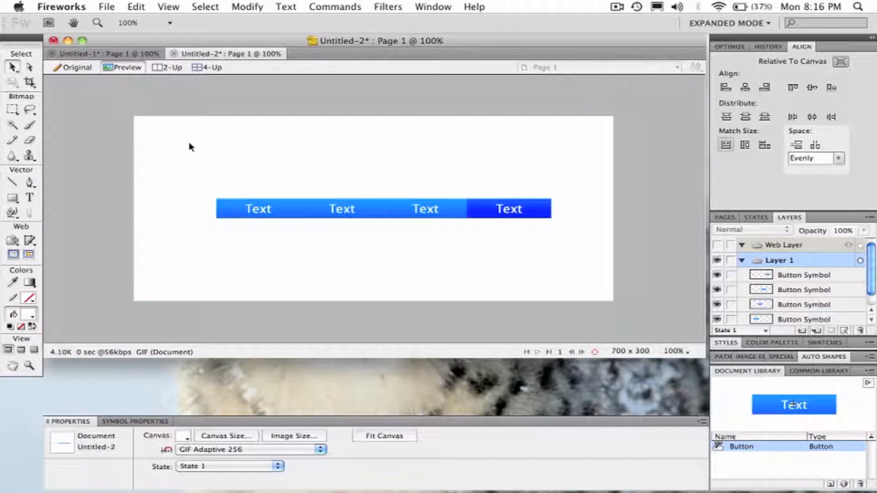
click(74, 67)
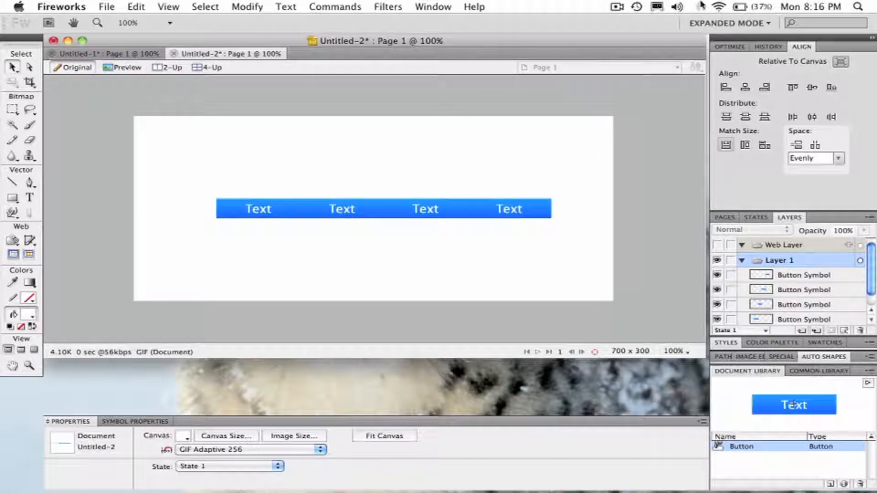
click(623, 7)
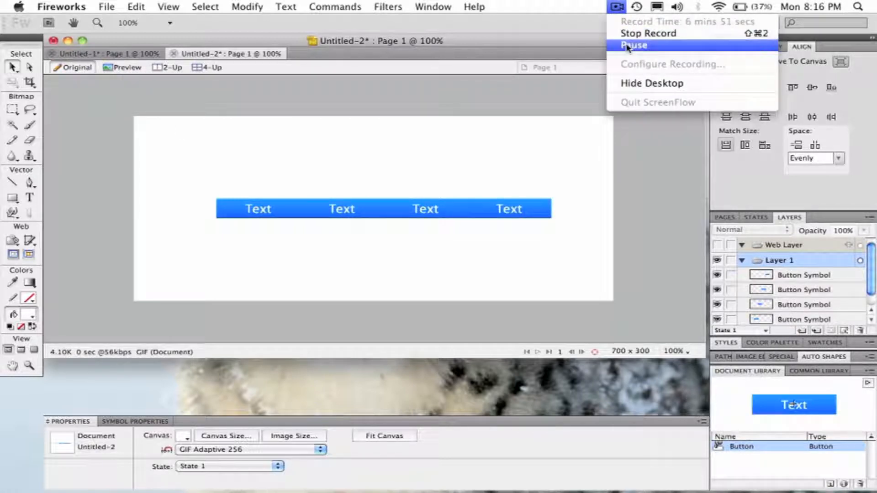
click(634, 44)
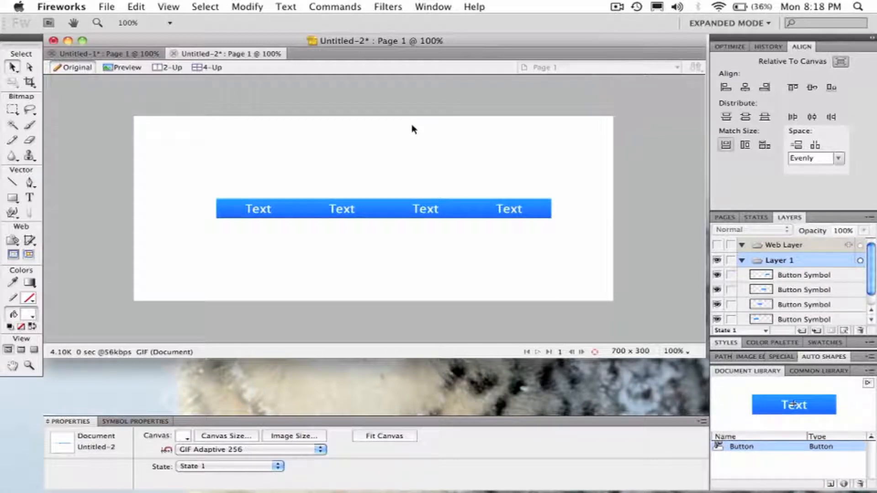
Label the first button in the row Home and the second one Contact
click(258, 208)
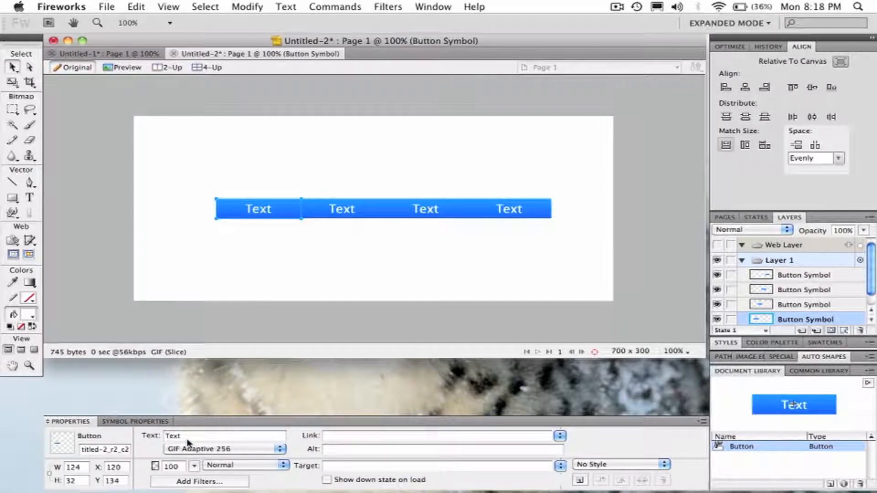
click(189, 436)
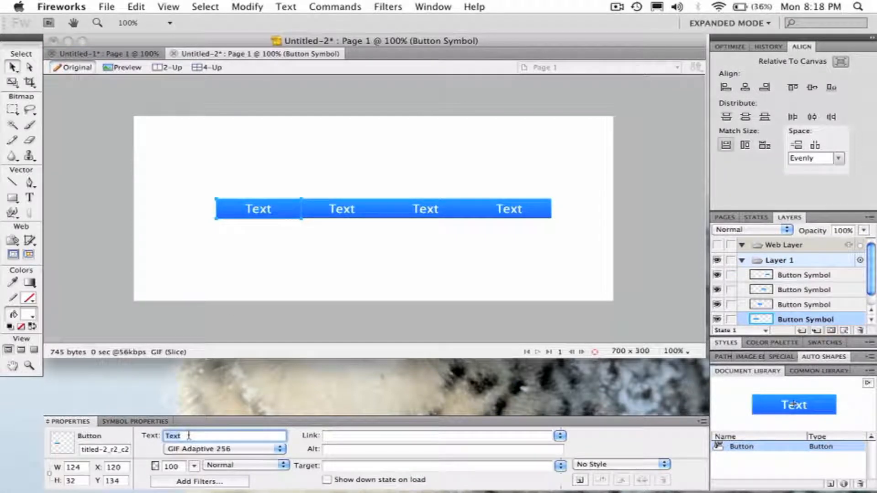
text(Home)
click(358, 288)
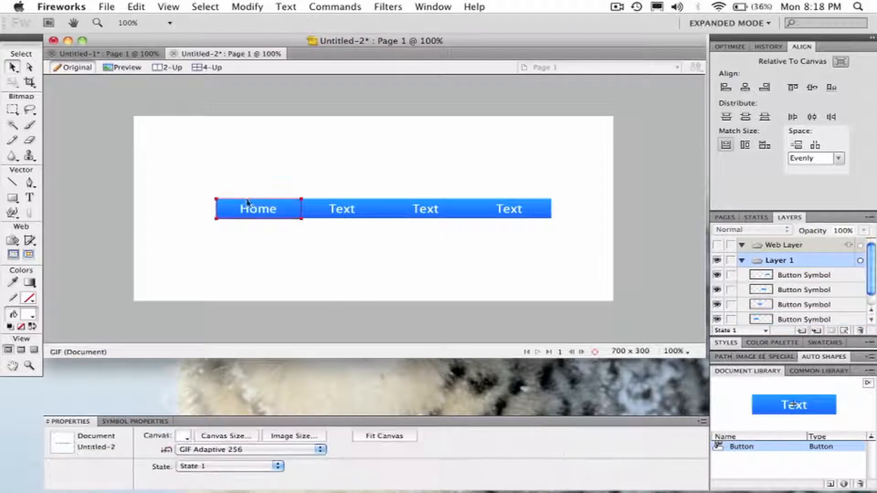
click(342, 209)
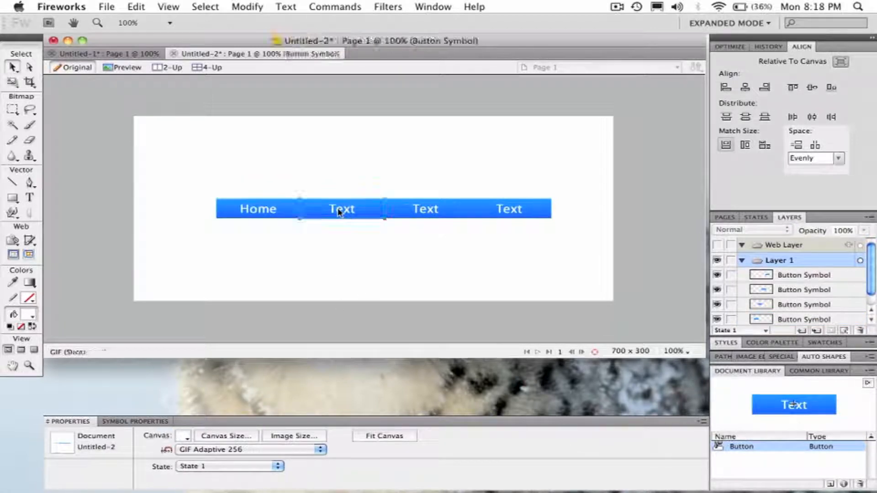
click(213, 436)
text(Contact)
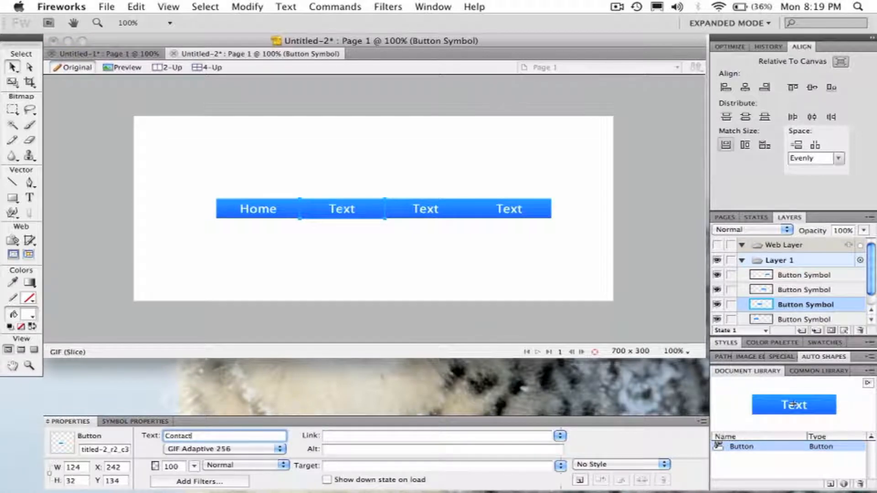
click(311, 324)
Label the third button in the row Order and the fourth one Download
click(440, 208)
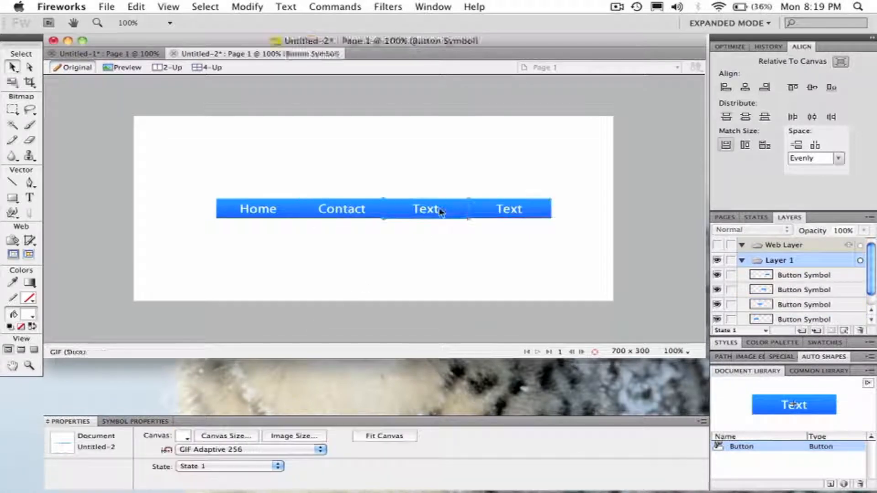
click(188, 436)
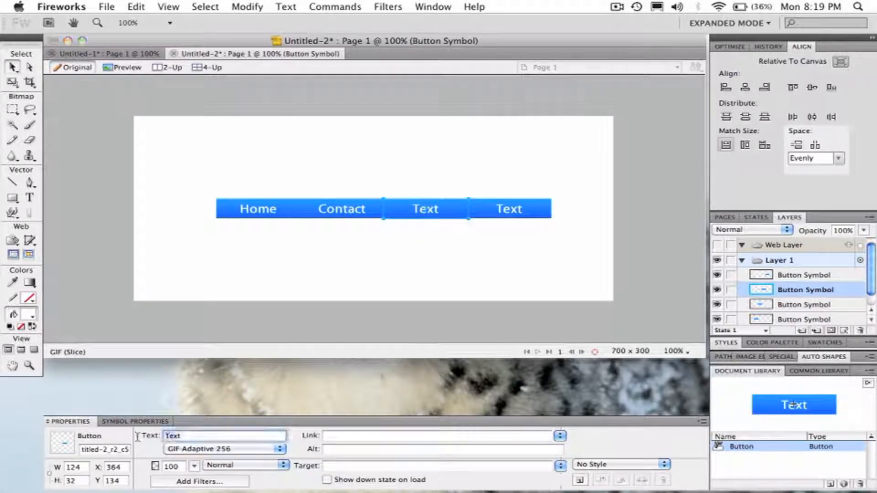
text(Order)
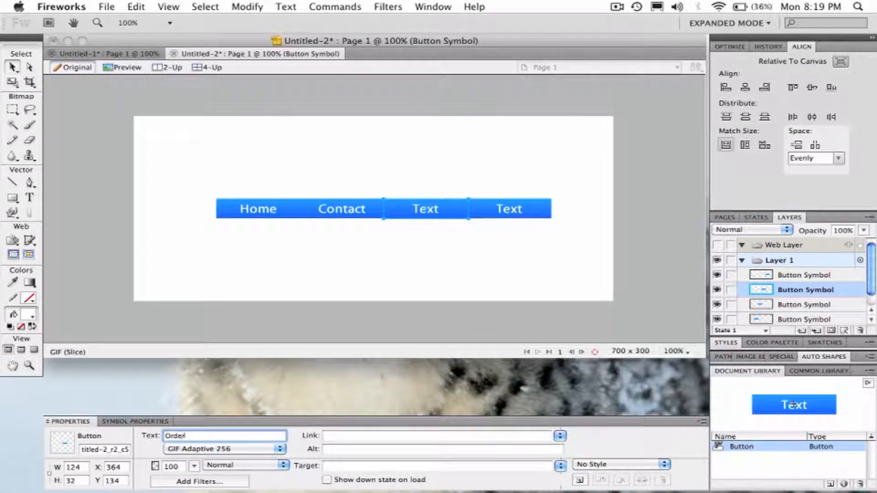
click(412, 240)
click(530, 208)
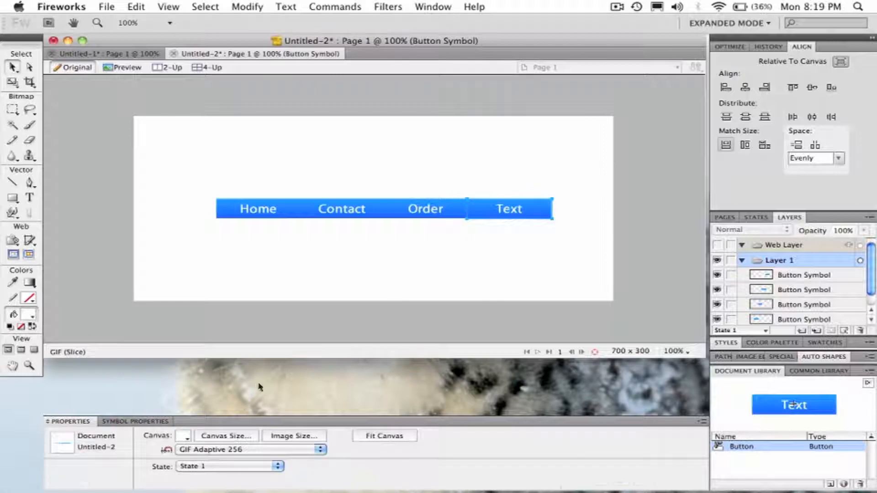
drag(221, 437, 122, 436)
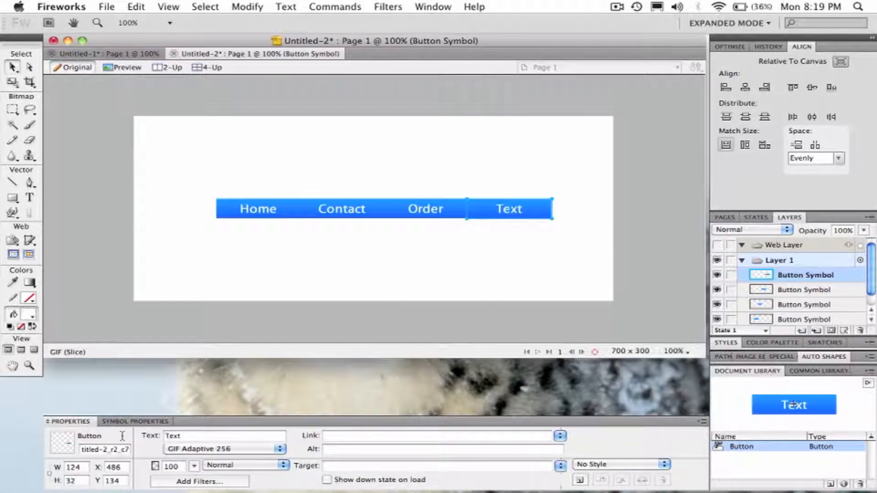
text(Donwl)
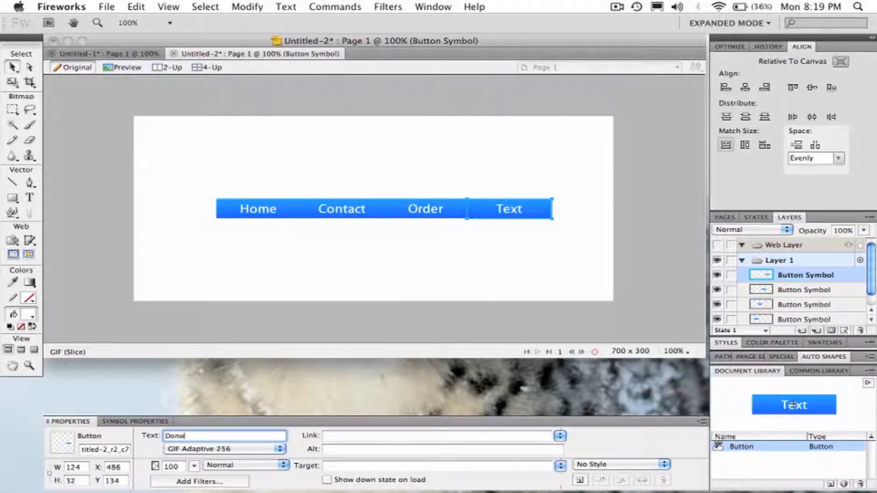
text(oad)
click(245, 253)
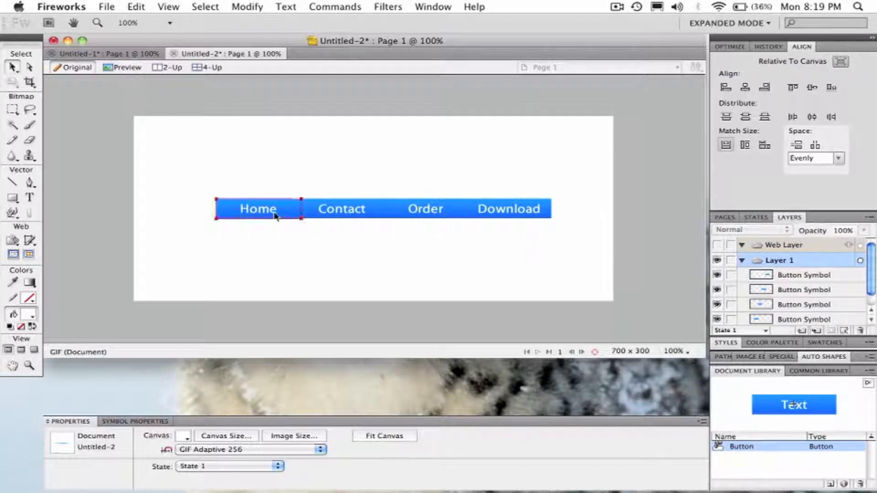
click(303, 212)
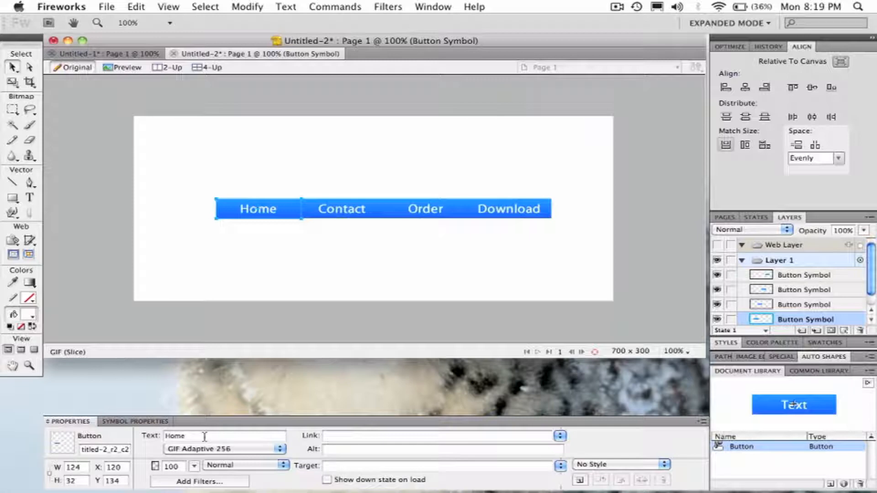
click(351, 436)
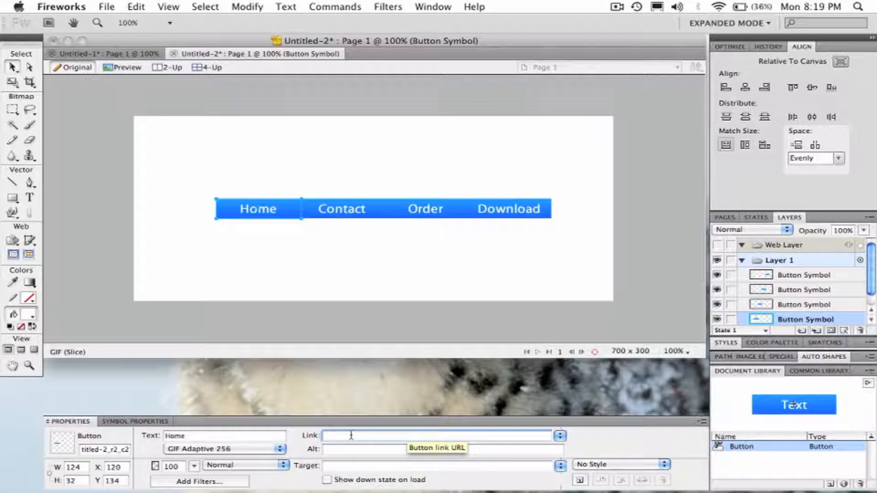
text(ht)
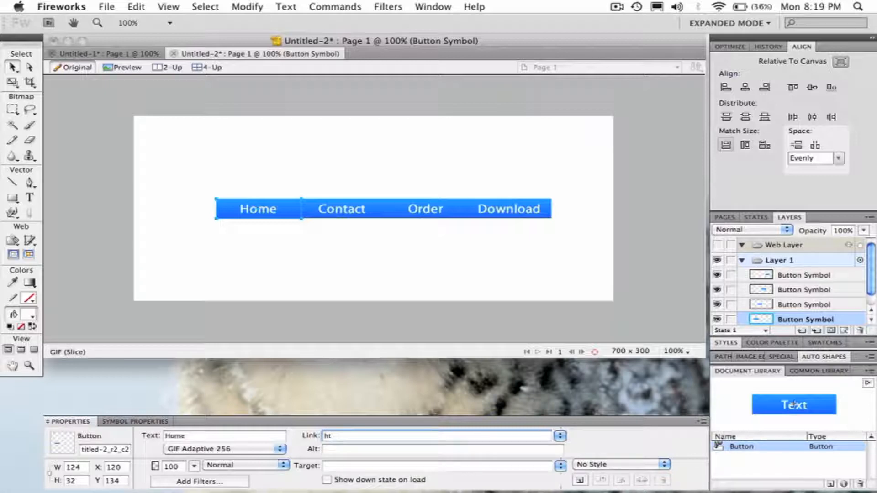
text(tp://www.google.com)
double_click(316, 281)
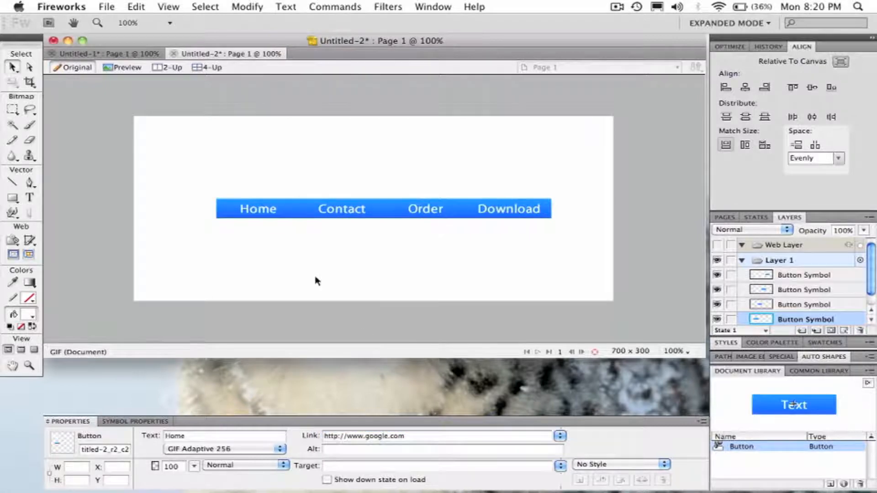
click(316, 281)
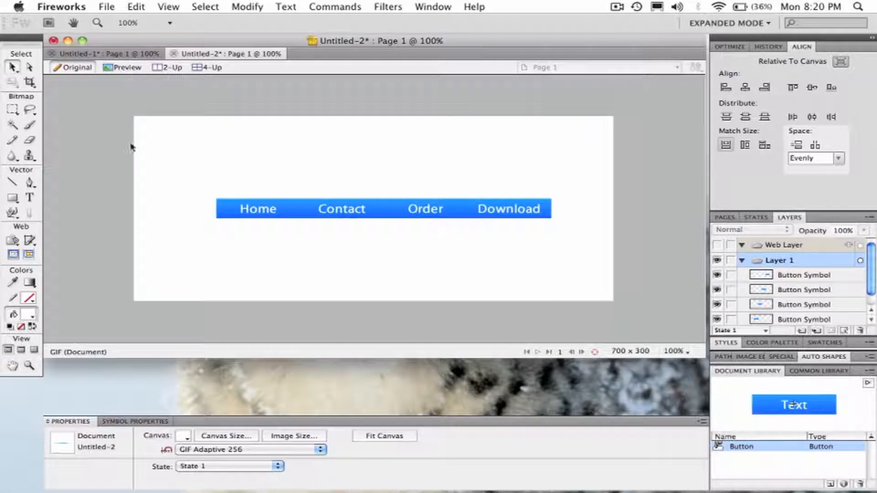
click(107, 7)
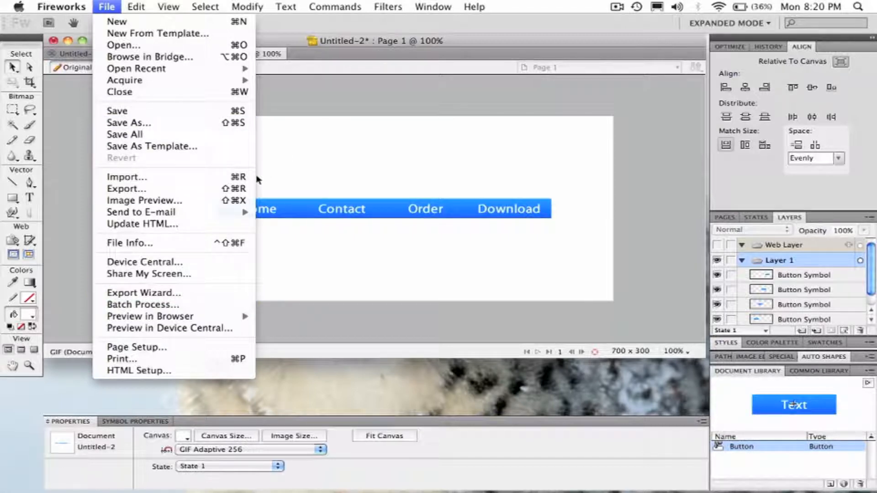
click(318, 190)
Preview the labelled navigation bar, test the Home button's Down state, and return to the original view
click(119, 69)
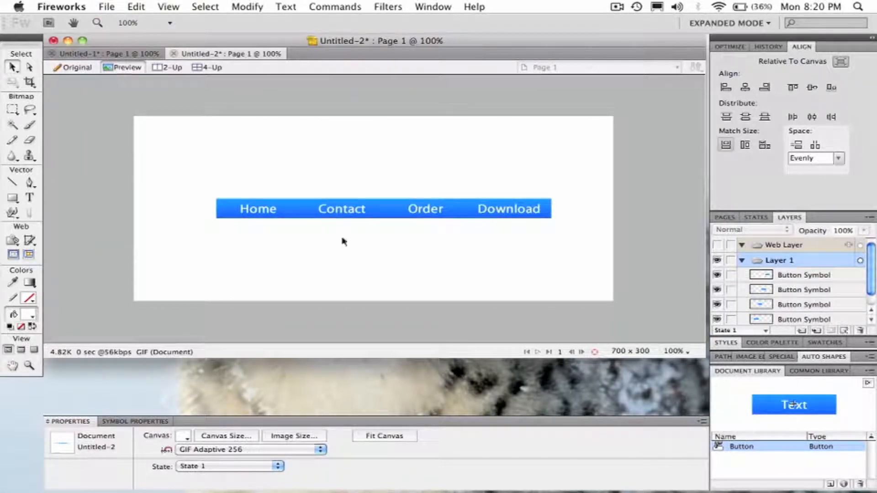
click(270, 212)
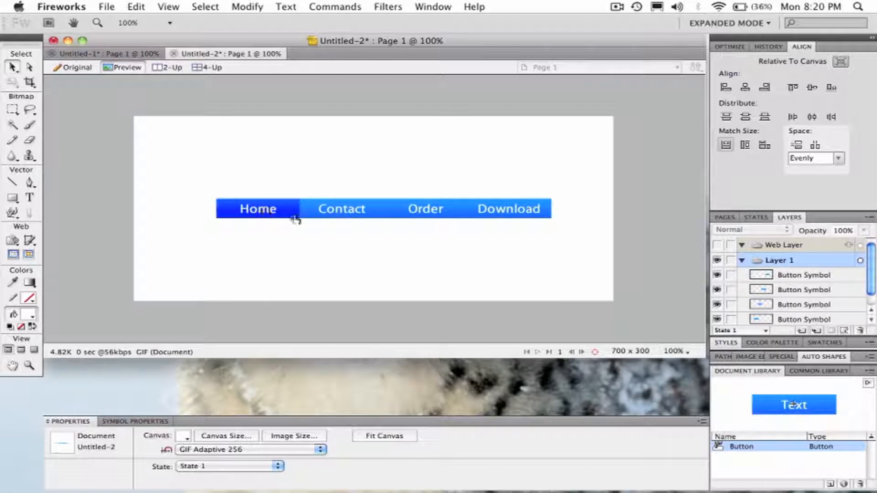
click(72, 67)
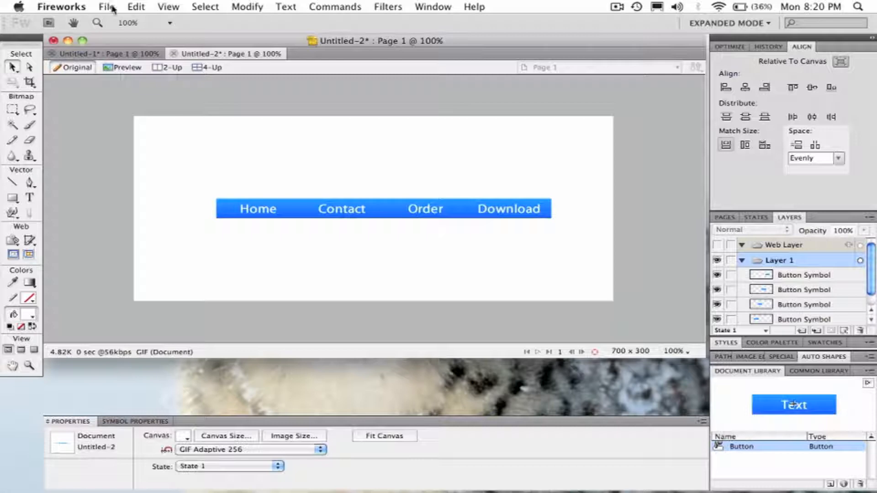
Preview the navigation bar in Firefox, test the Home button's link, and close the preview window
click(107, 6)
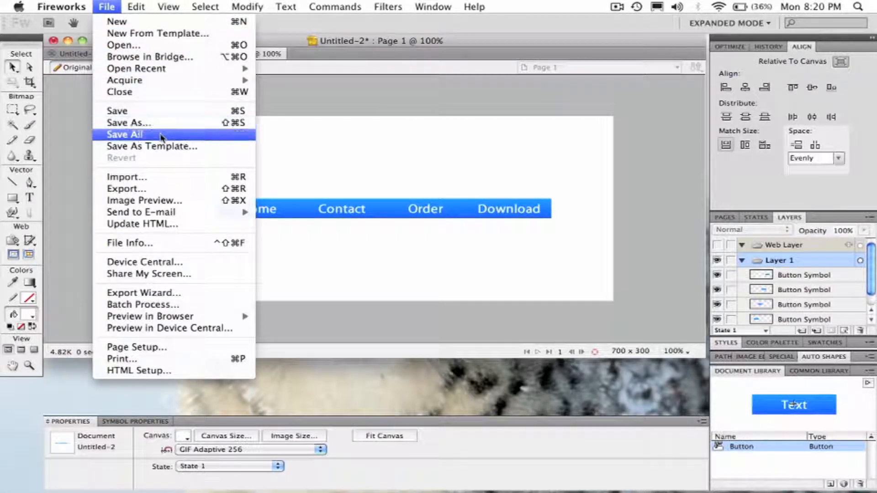
mouse_move(160, 213)
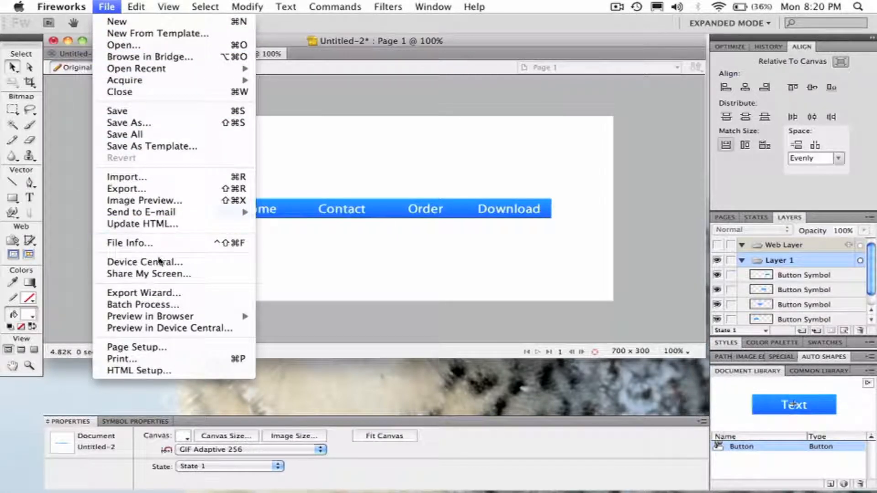
mouse_move(157, 319)
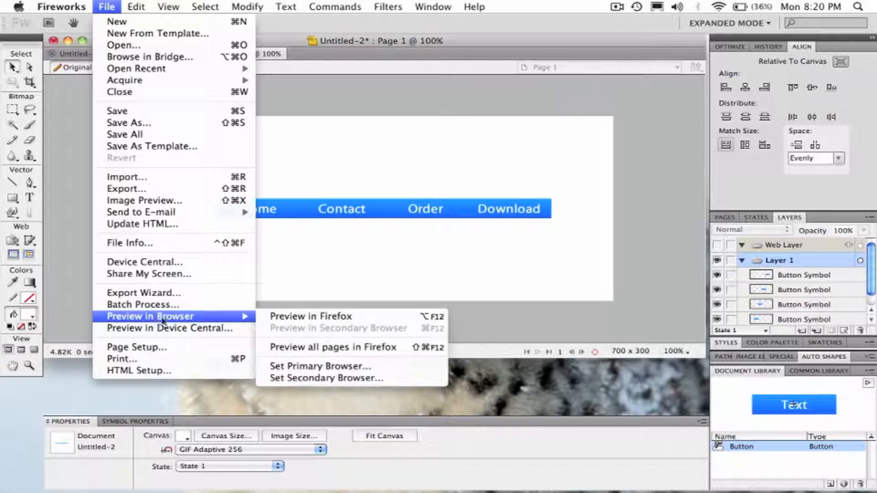
click(310, 316)
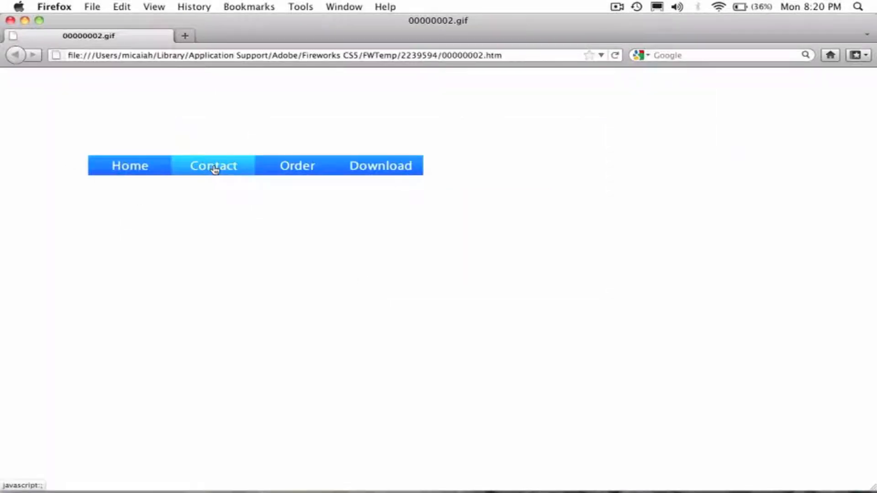
click(124, 172)
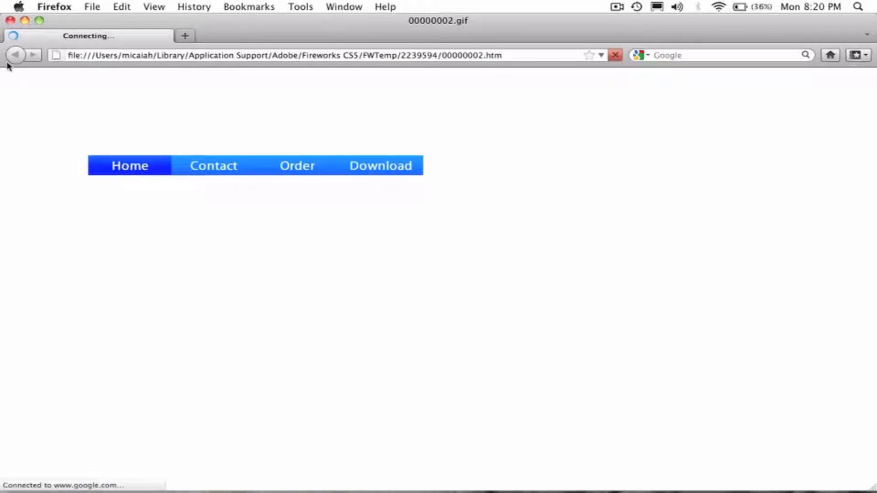
click(10, 21)
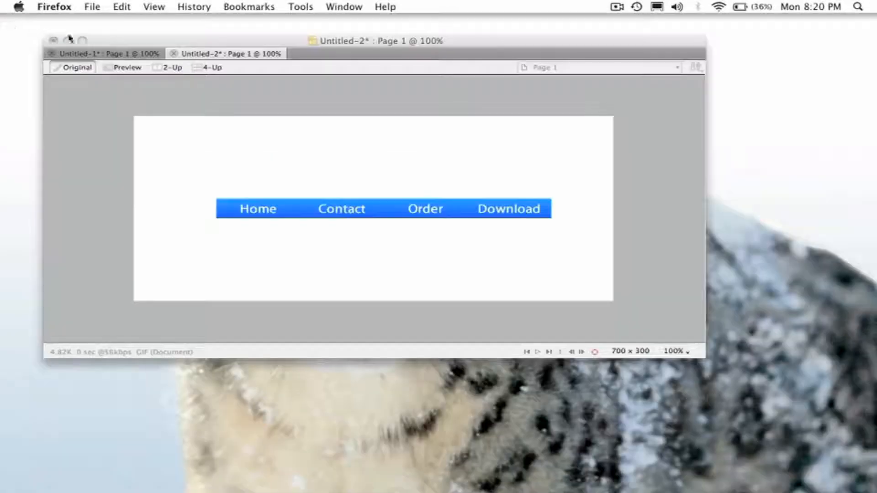
Check page loading in a new Firefox window, close it, and return to the Fireworks navigation bar document
mouse_move(343, 471)
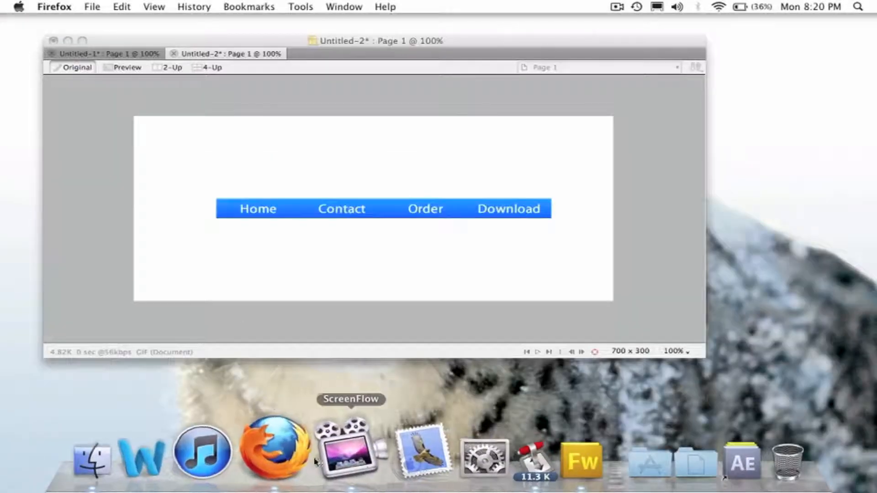
click(277, 466)
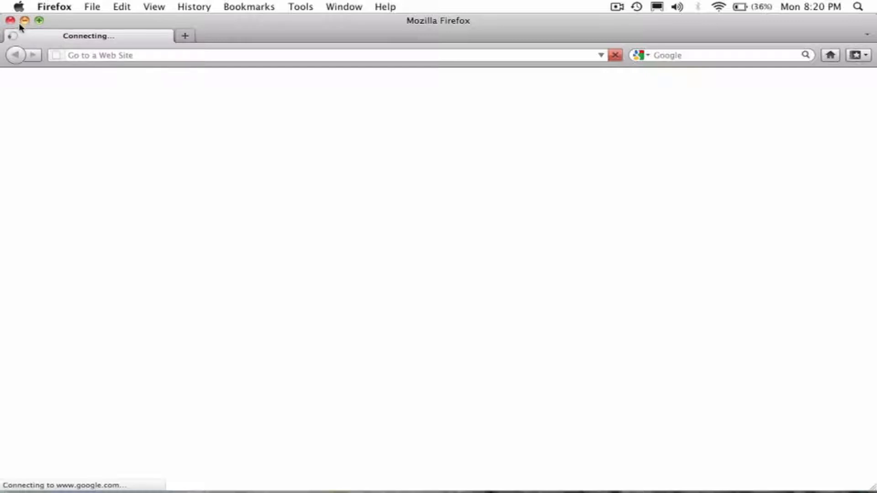
click(10, 21)
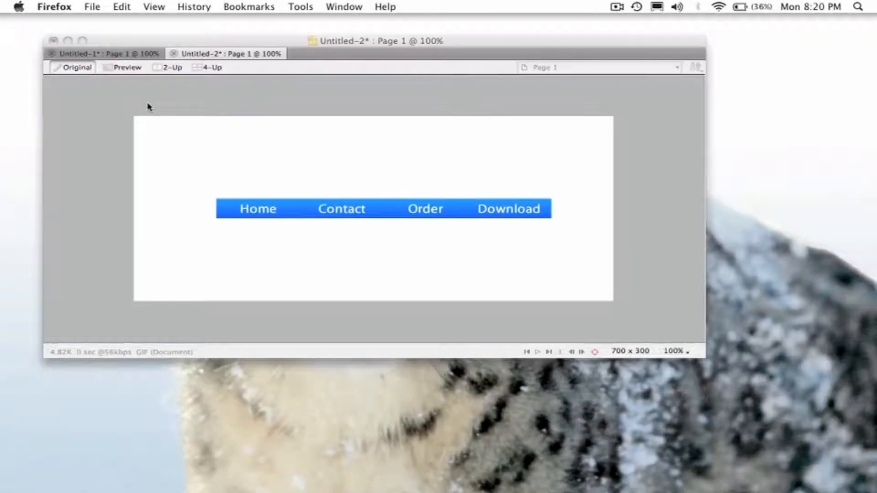
click(275, 44)
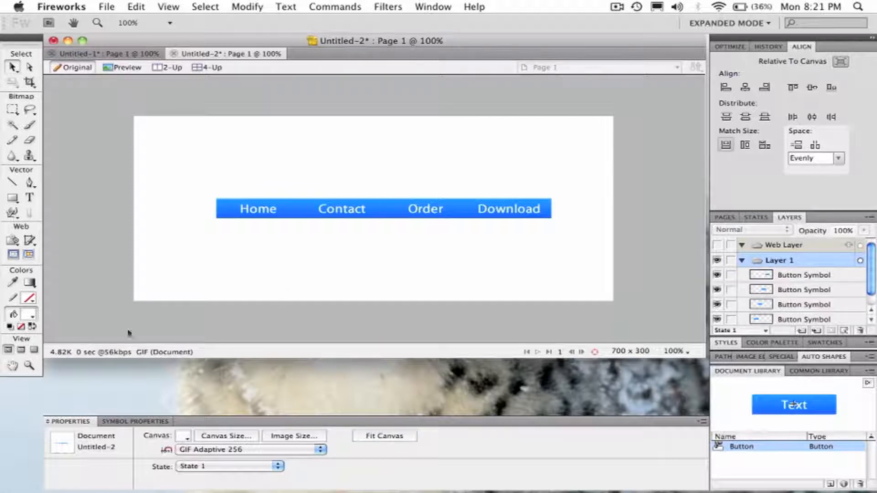
Make the canvas transparent and fit it to the four-button navigation bar
click(183, 438)
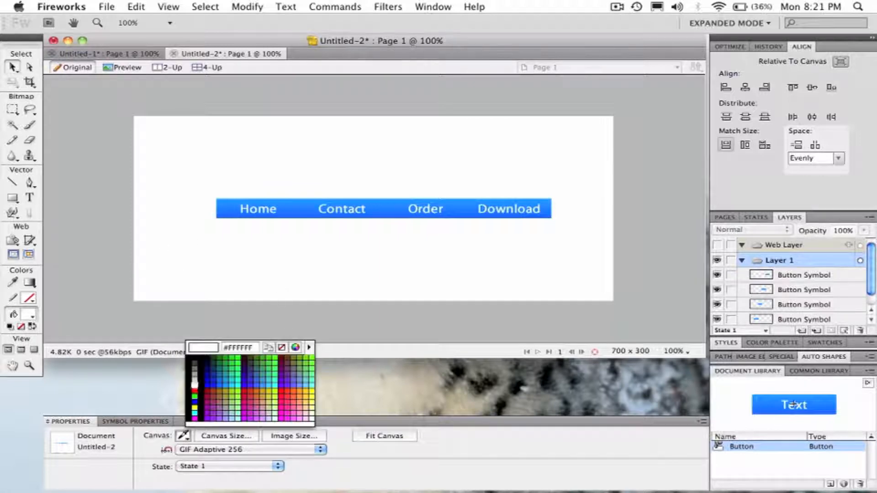
click(282, 349)
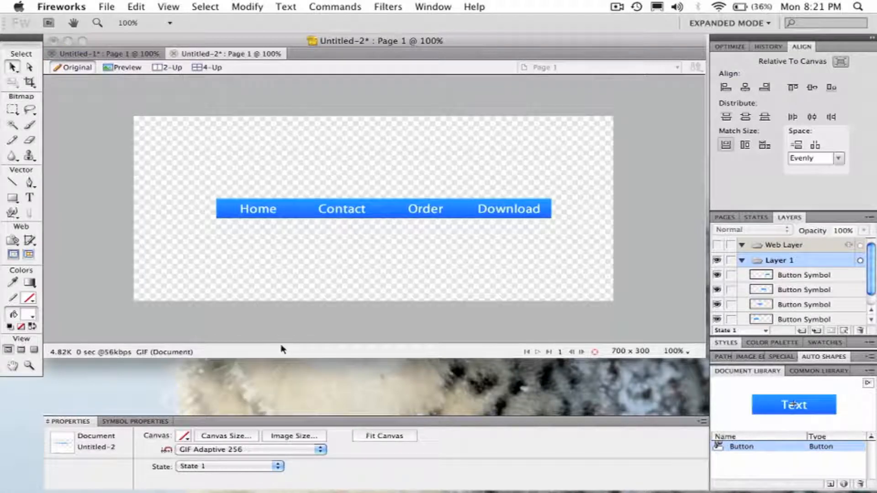
click(371, 438)
click(318, 297)
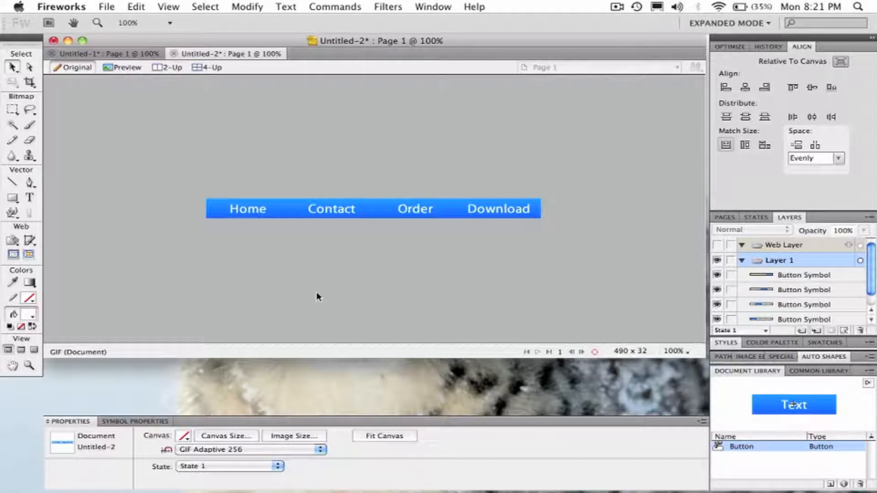
click(106, 7)
click(388, 118)
click(615, 7)
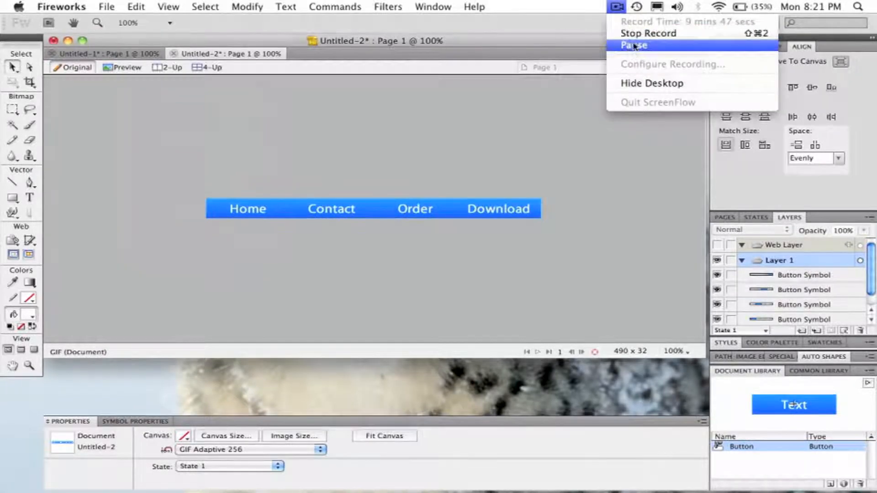